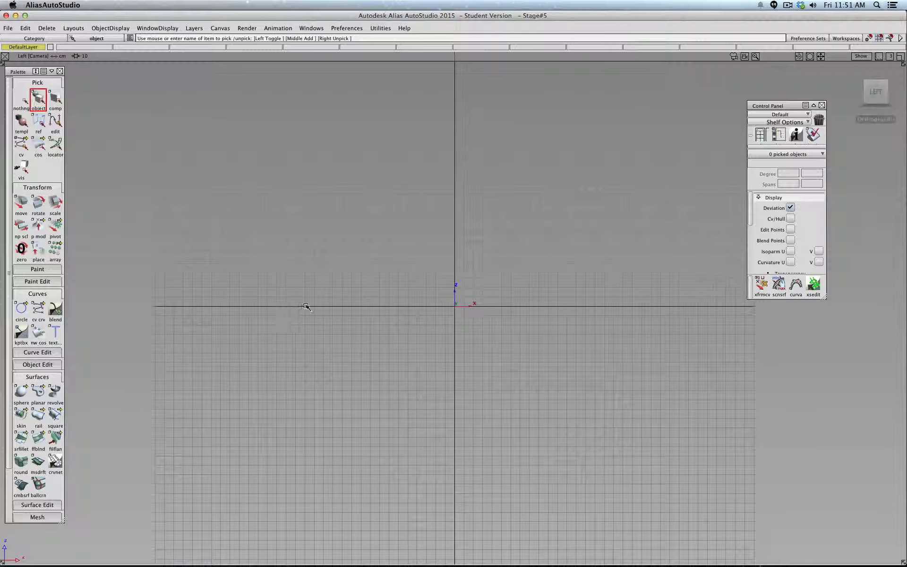
Step: Draw a degree-2 CV curve with four CVs as a bulging profile, starting on the negative X axis and rising upward
left_click(39, 308)
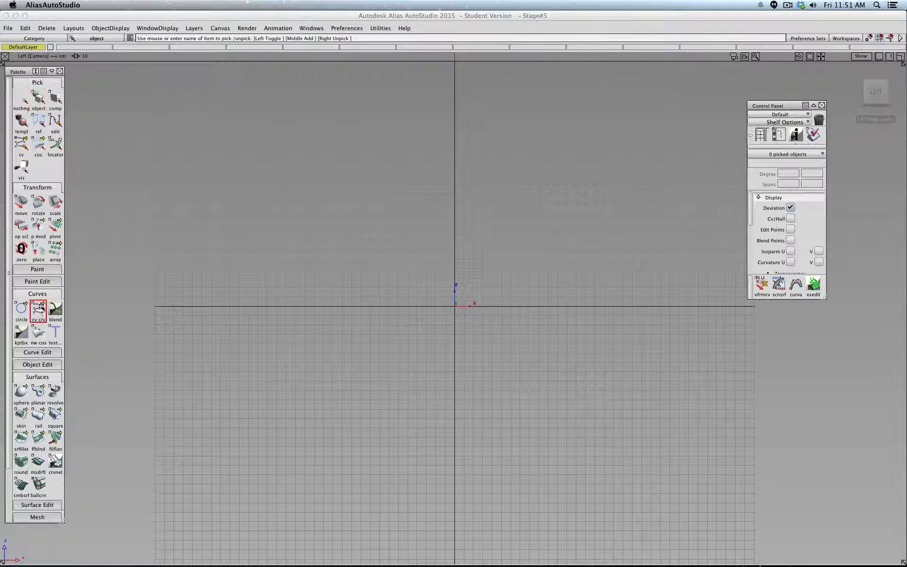
left_click(417, 307)
left_click(879, 38)
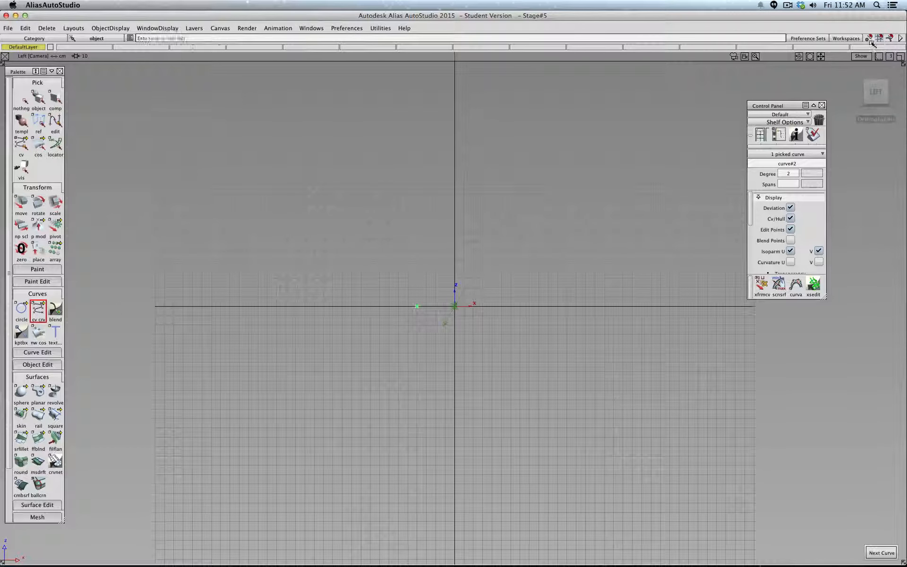
left_click(362, 222)
left_click(401, 152)
left_click(39, 99)
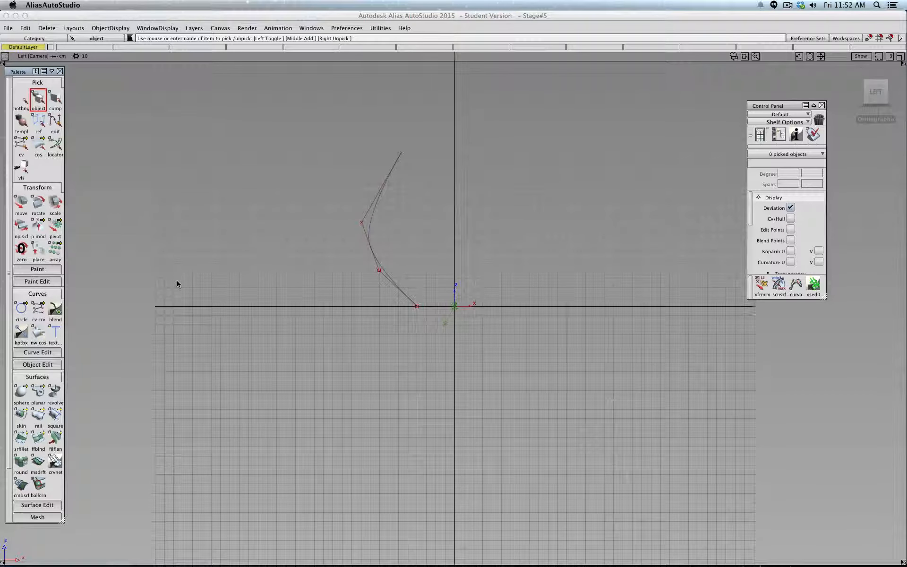
Step: Start the Revolve tool with its options shown and set the revolve axis to local X
left_click_drag(876, 92, 852, 120)
middle_click_drag(610, 215, 587, 252, "alt+shift")
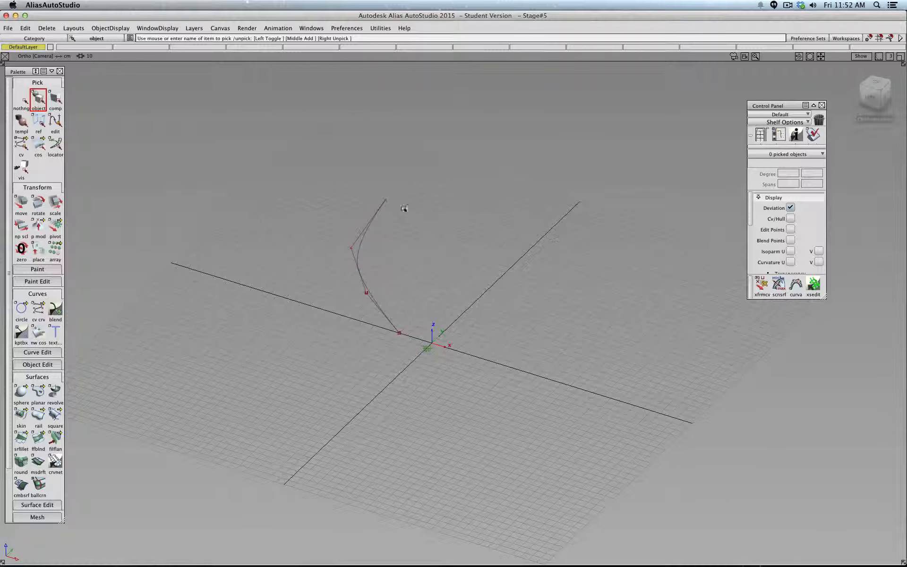
right_click(434, 213, "ctrl+shift")
right_click_drag(434, 213, 462, 216, "ctrl+shift")
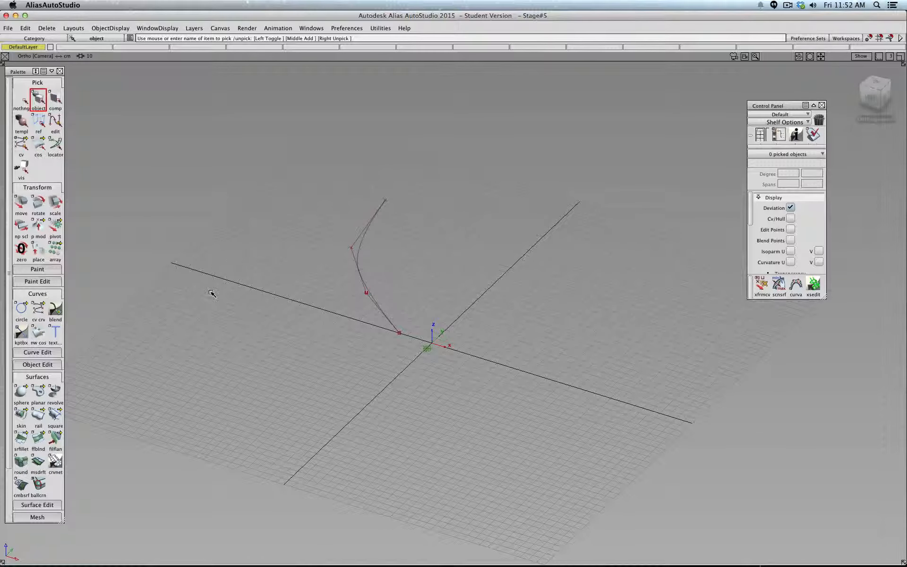
double_click(56, 394)
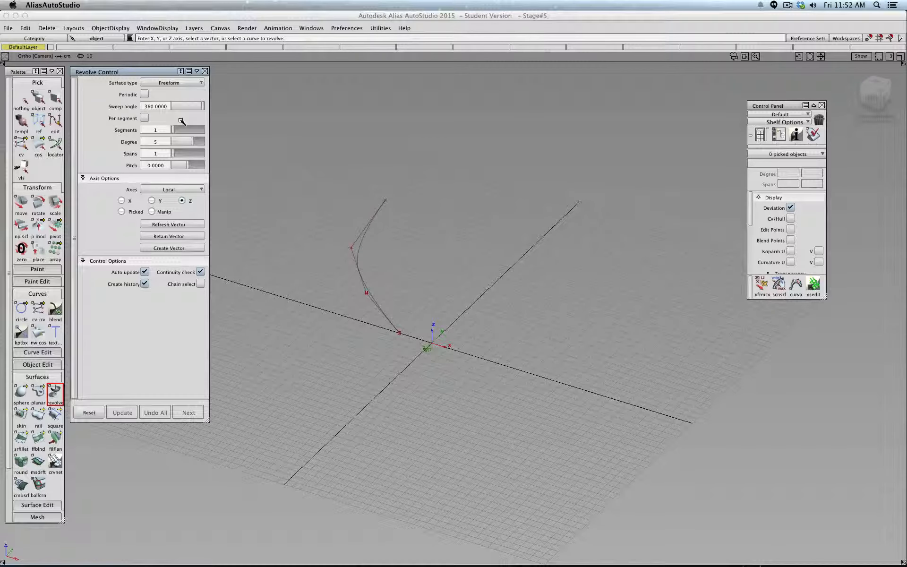
left_click(151, 200)
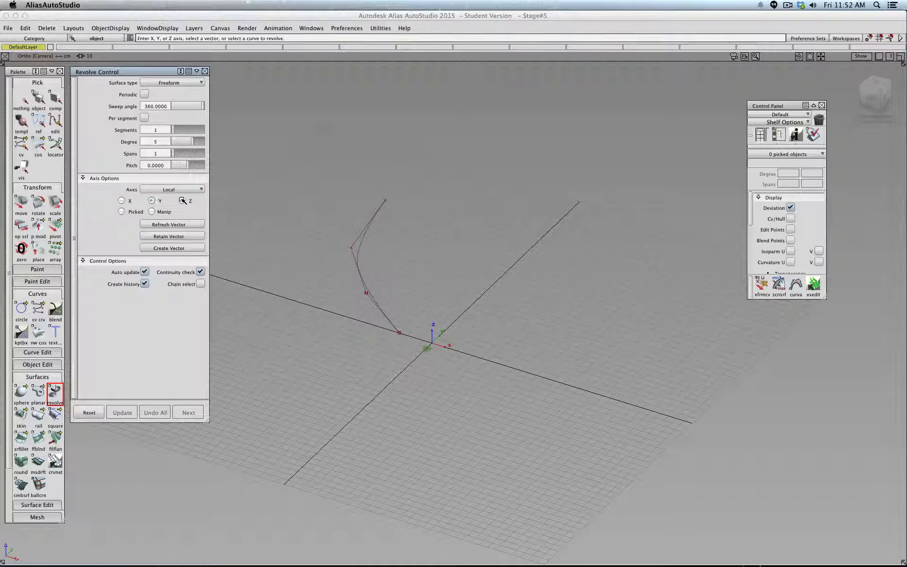
left_click(131, 201)
left_click(166, 190)
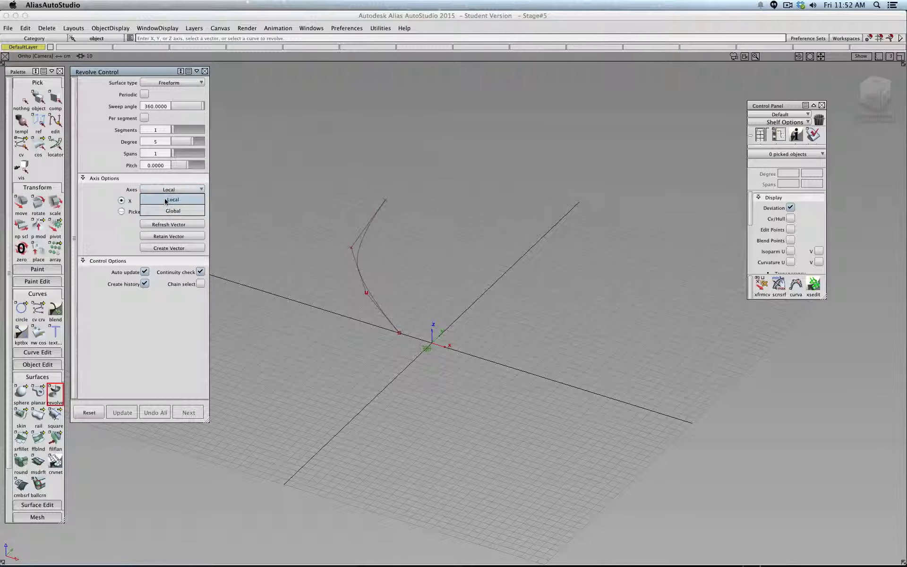
left_click(170, 199)
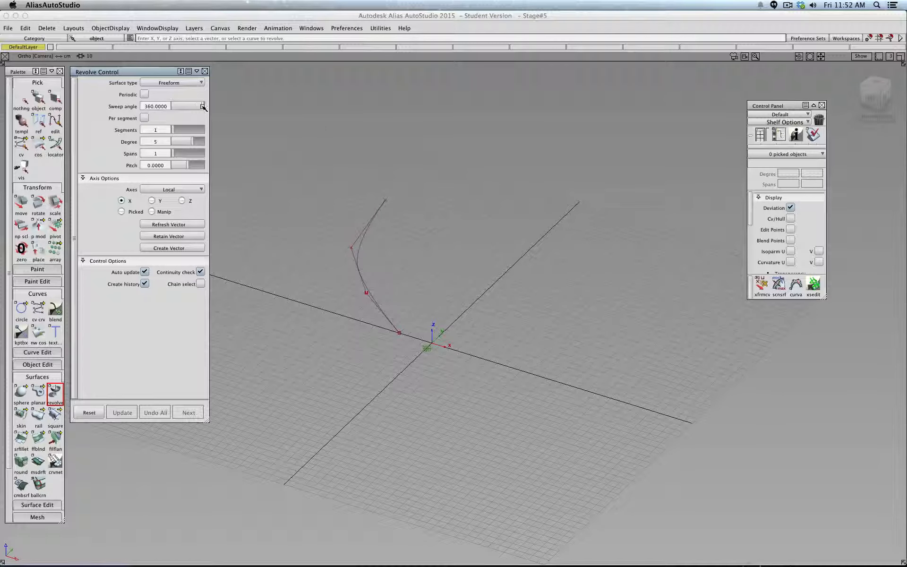
Step: Try the Periodic option and switch it back off while reviewing the sweep angle, surface type and control options
left_click_drag(202, 107, 234, 106)
left_click(194, 82)
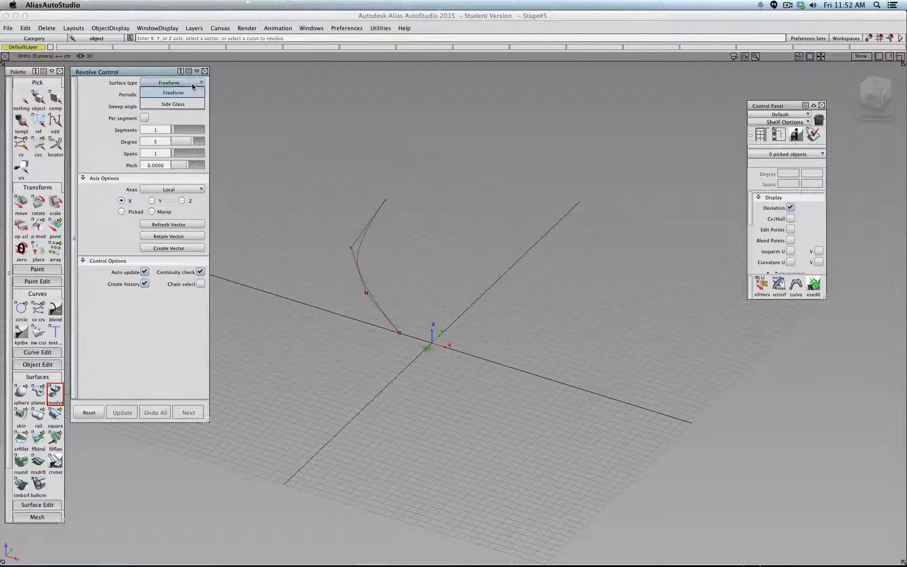
left_click(106, 109)
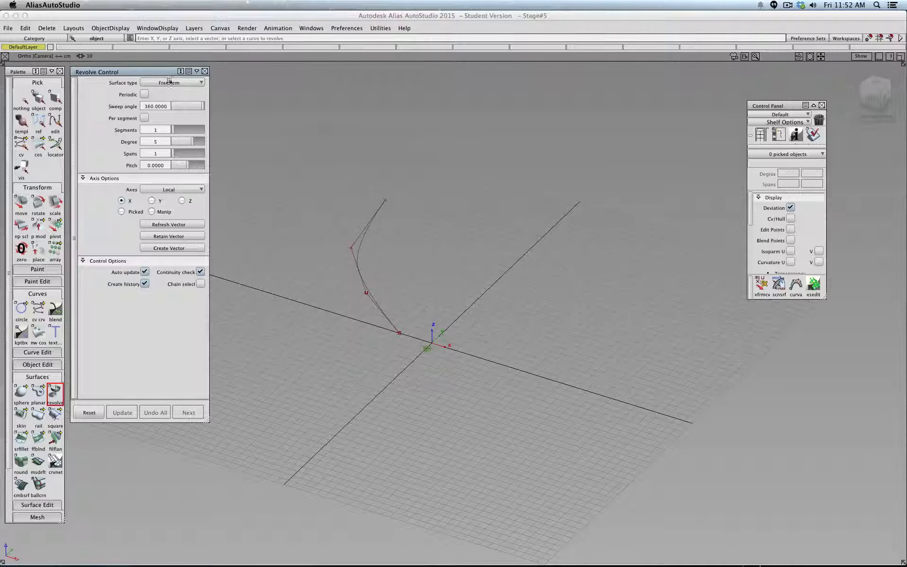
left_click(145, 94)
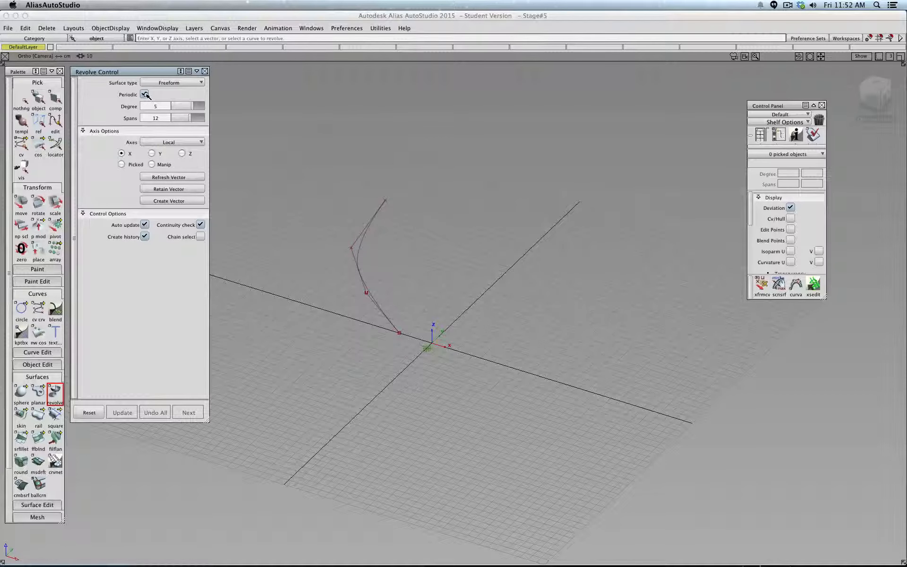
left_click(145, 94)
left_click(145, 95)
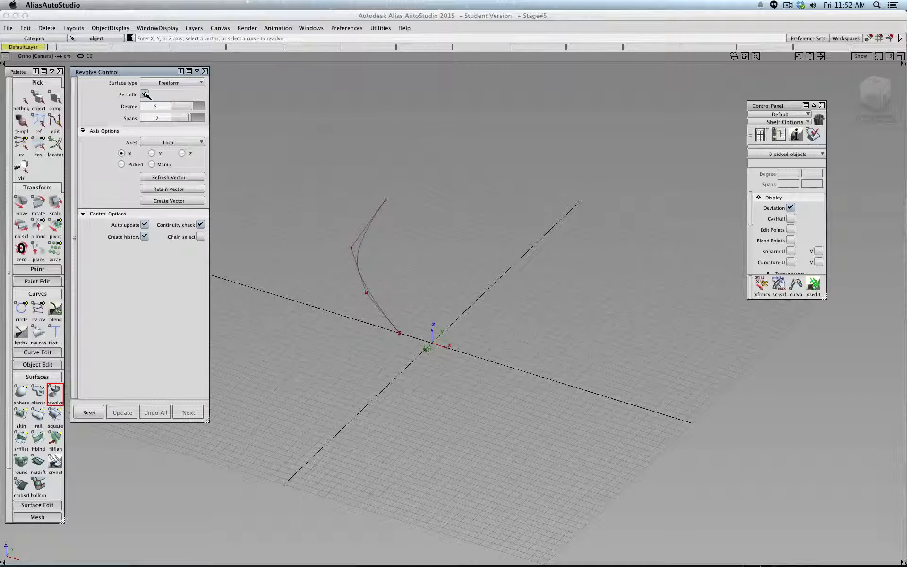
left_click(145, 95)
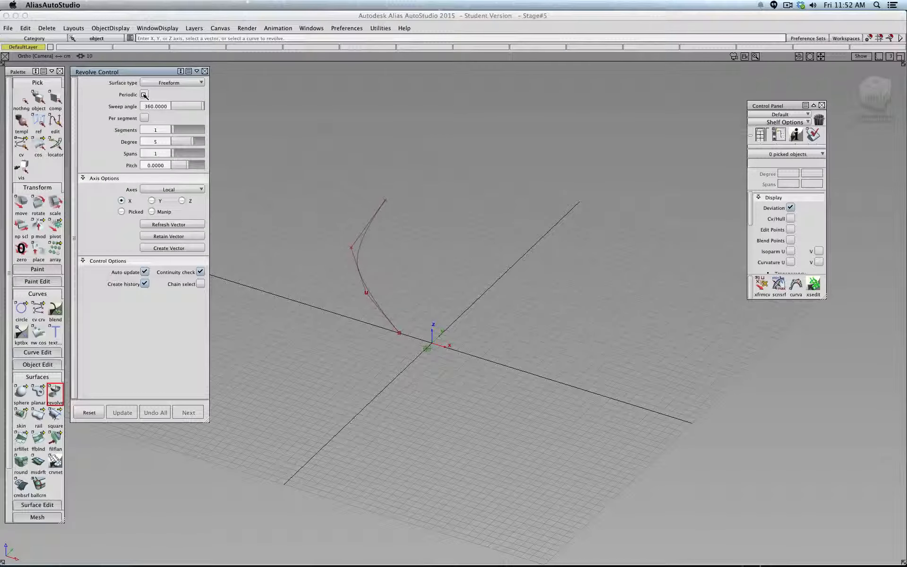
left_click(145, 273)
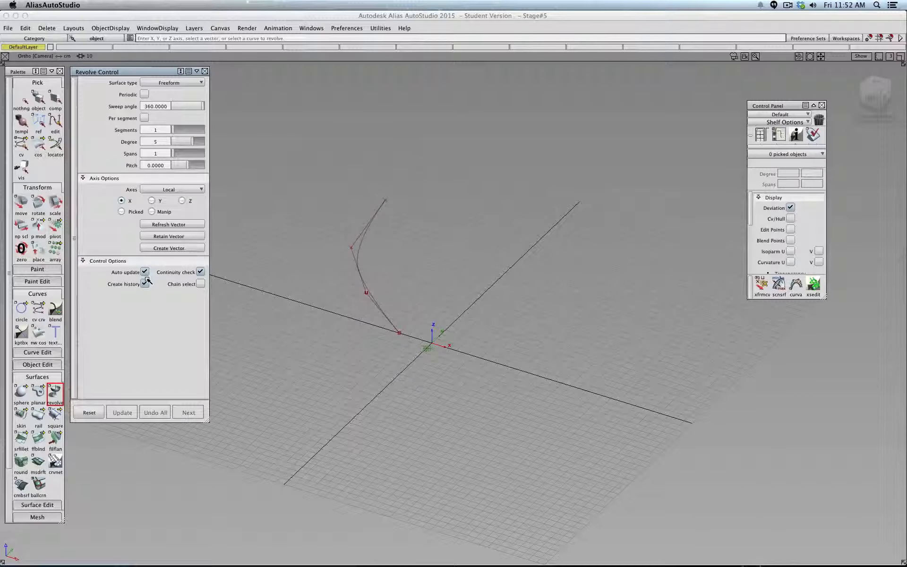
left_click(201, 271)
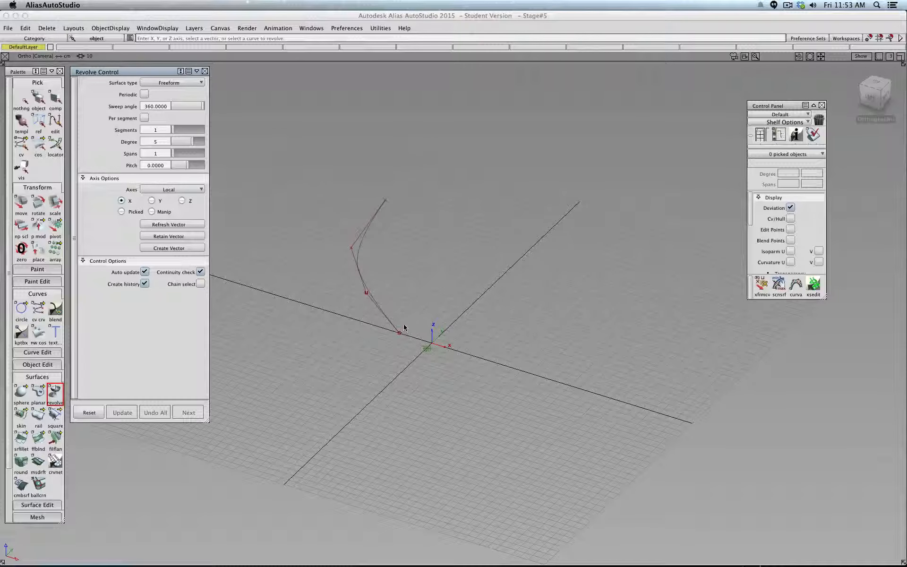
Step: Revolve the profile curve 360 degrees about the local X axis and shade the surface to inspect its shape
left_click(364, 242)
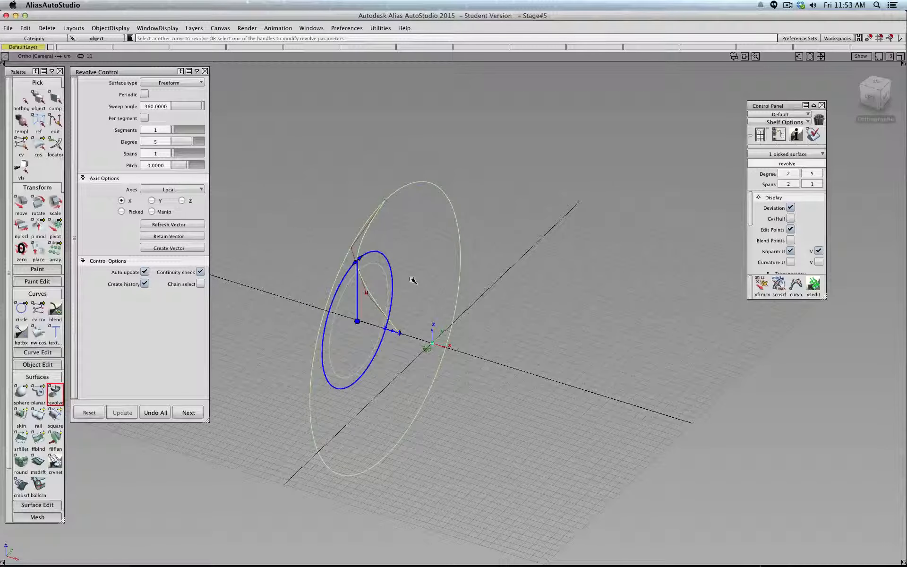
left_click_drag(412, 280, 426, 283, "ctrl+shift")
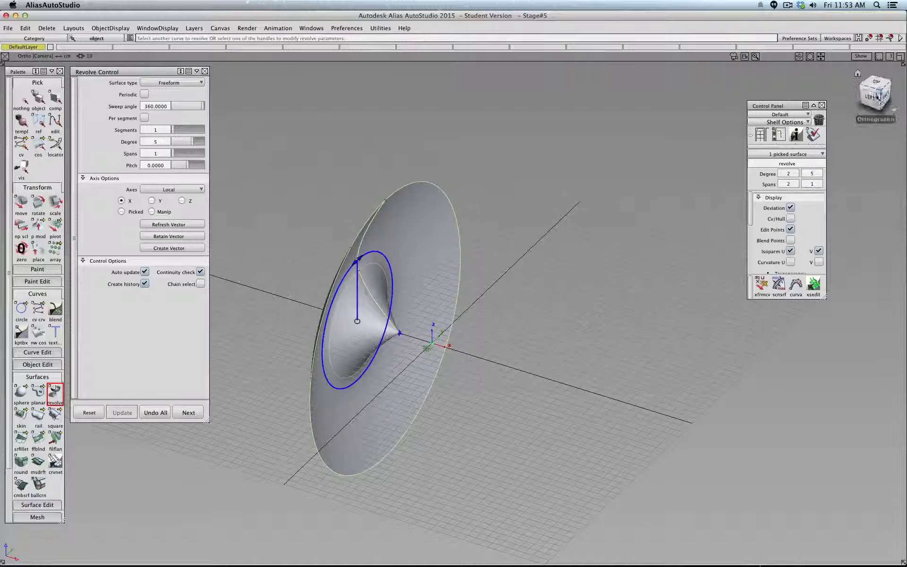
left_click(868, 94)
mouse_move(871, 94)
left_mouse_down()
mouse_move(892, 101)
mouse_move(870, 96)
left_mouse_up()
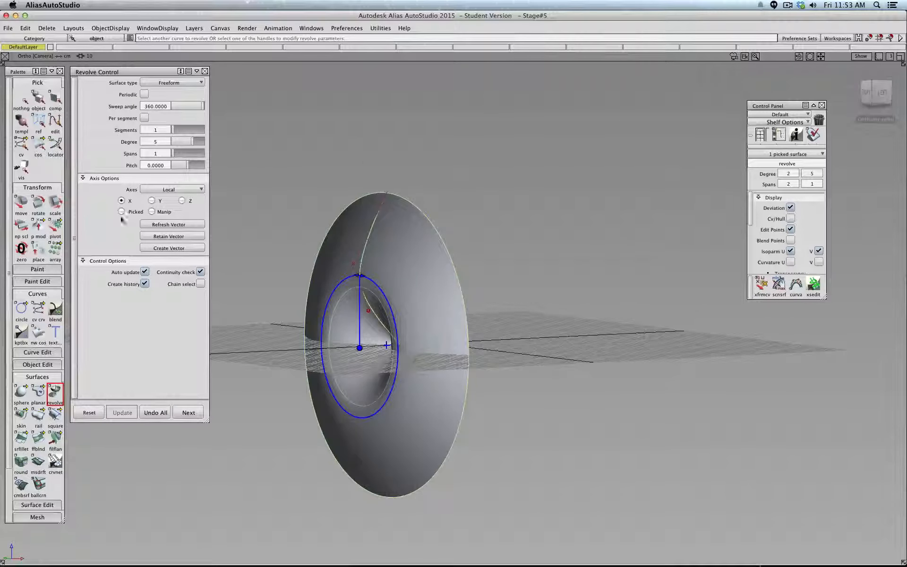
Step: Switch the revolve axis to Y and next to Z, comparing the resulting shapes, and return to an unshaded Left view
left_click(151, 200)
left_click_drag(881, 99, 722, 123)
left_click(182, 200)
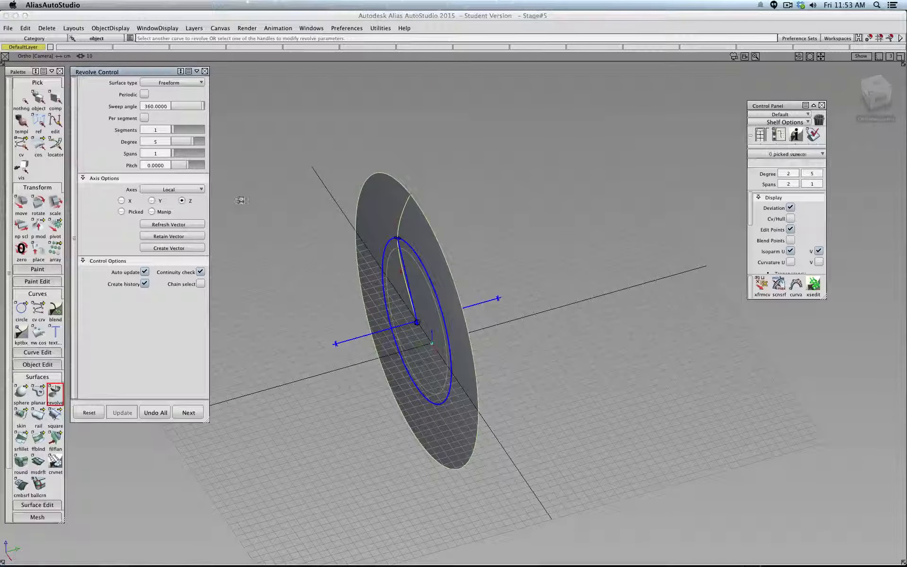
left_click(871, 91)
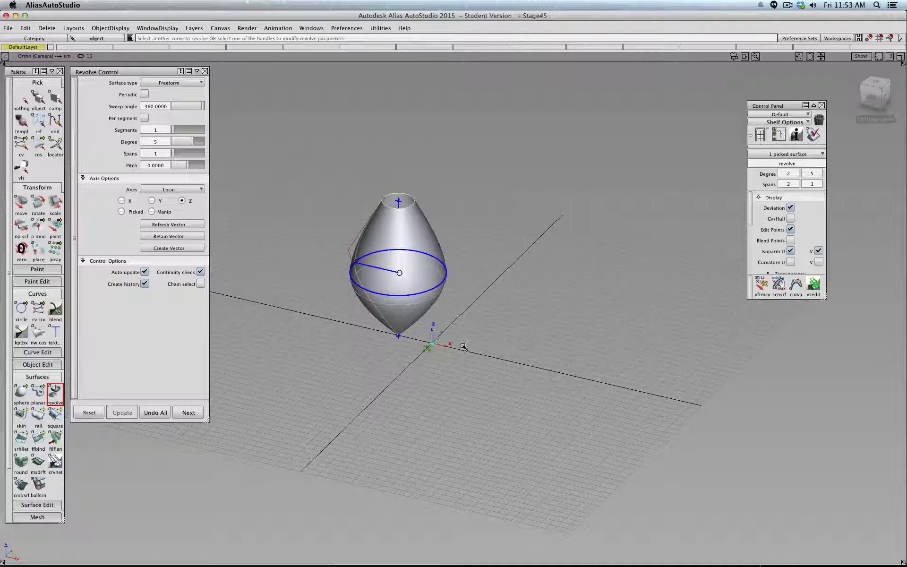
left_click(869, 97)
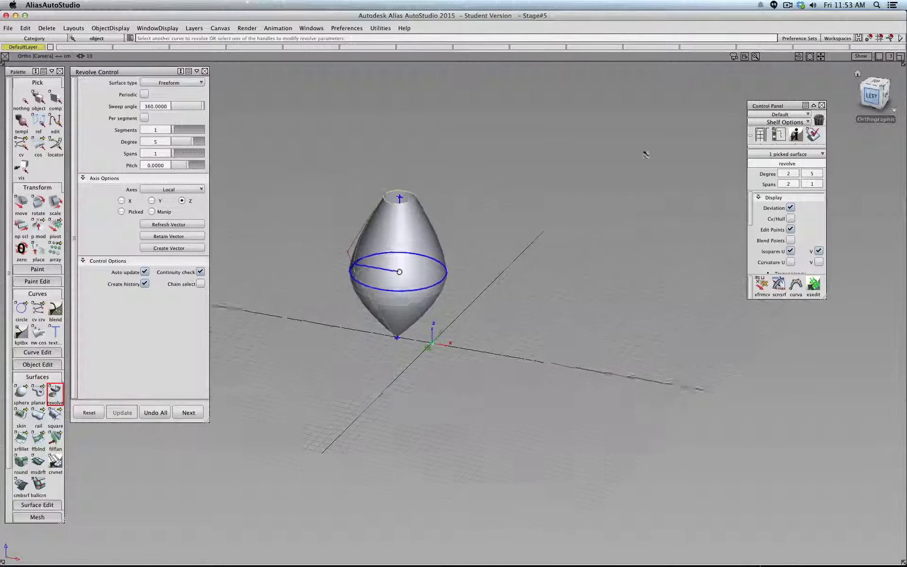
right_click_drag(472, 296, 501, 298, "ctrl+shift")
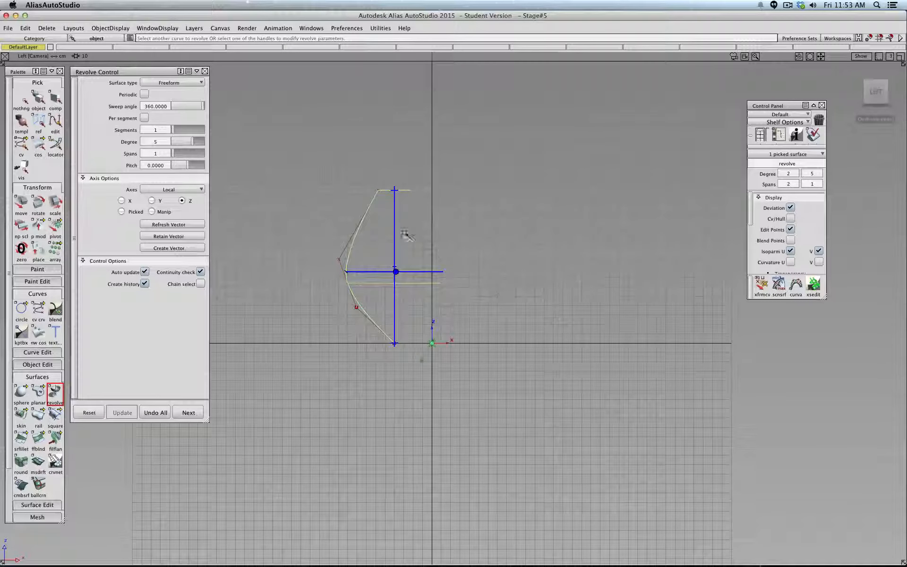
Step: Try moving and tilting the revolve axis freely by its manipulator and end handles, using grid snap to straighten it
left_click_drag(396, 229, 505, 270)
left_click_drag(503, 203, 470, 231)
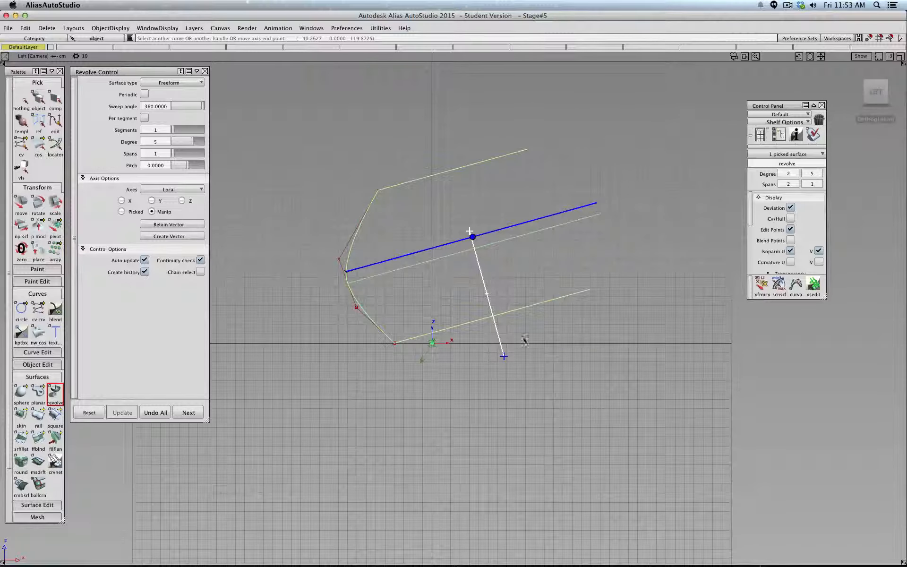
left_click_drag(503, 356, 474, 368)
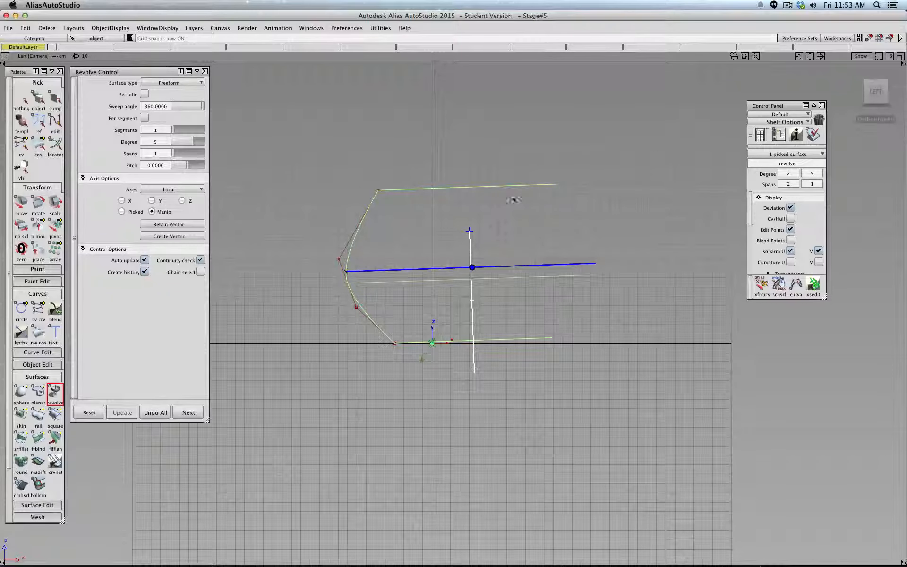
left_click_drag(469, 230, 479, 230)
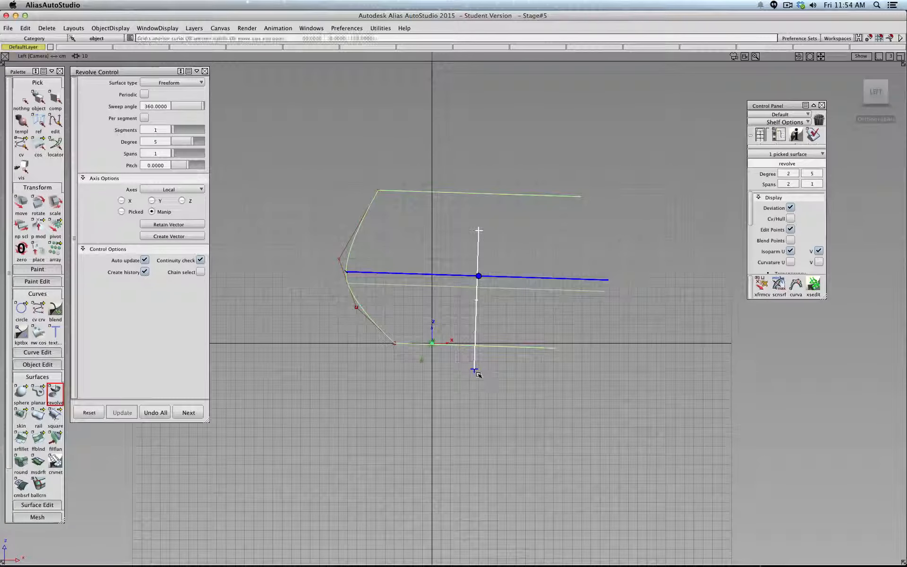
left_click_drag(478, 374, 481, 376)
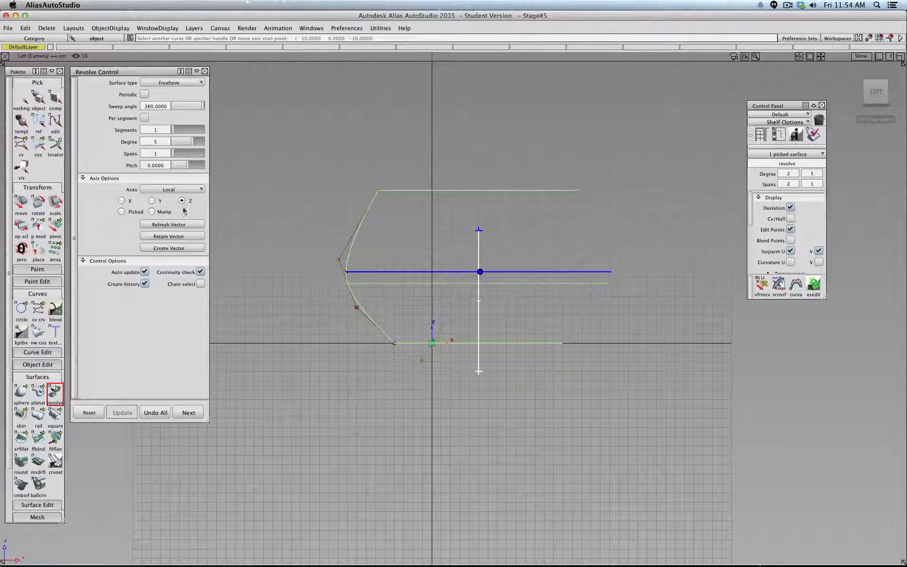
left_click_drag(478, 373, 379, 231)
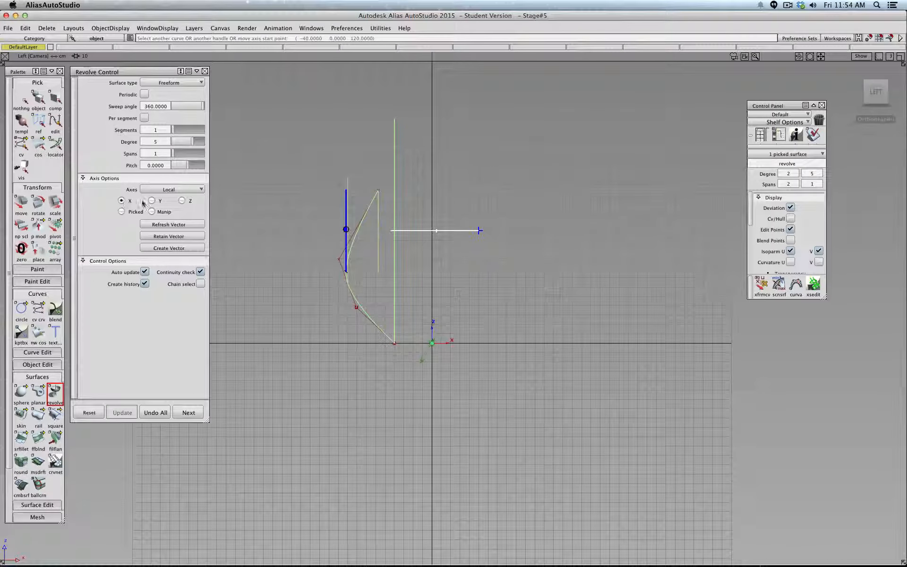
Step: Set the revolve axis to Z using global axes and finish the revolved surface
left_click(182, 201)
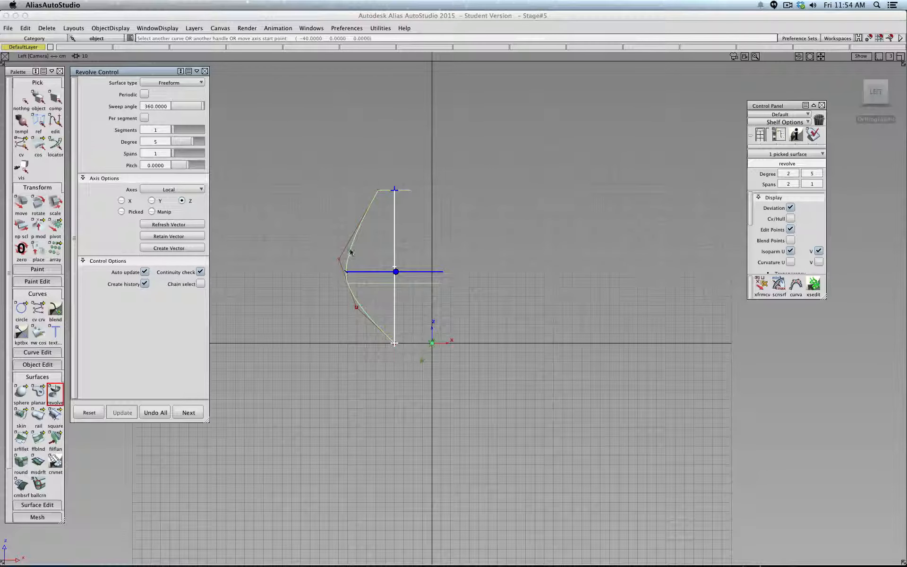
left_click(175, 189)
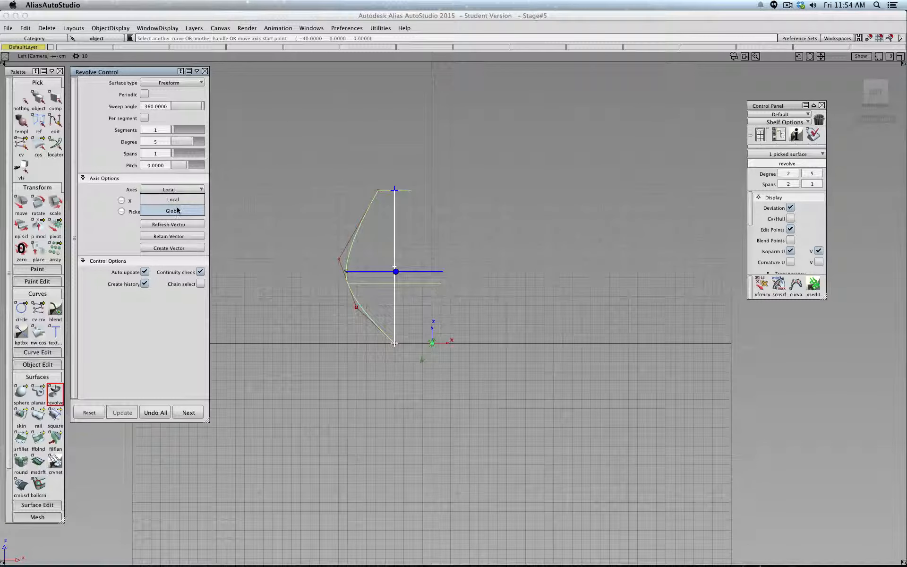
left_click(178, 209)
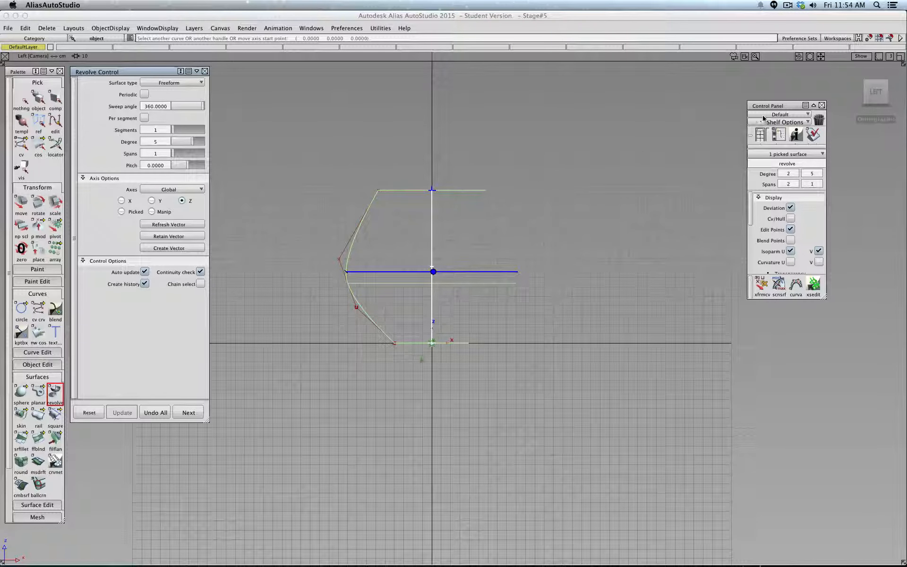
left_click(187, 411)
Step: Pick the original profile curve and move it freely to above the ground grid, updating the revolved surface through its construction history
left_click(39, 99)
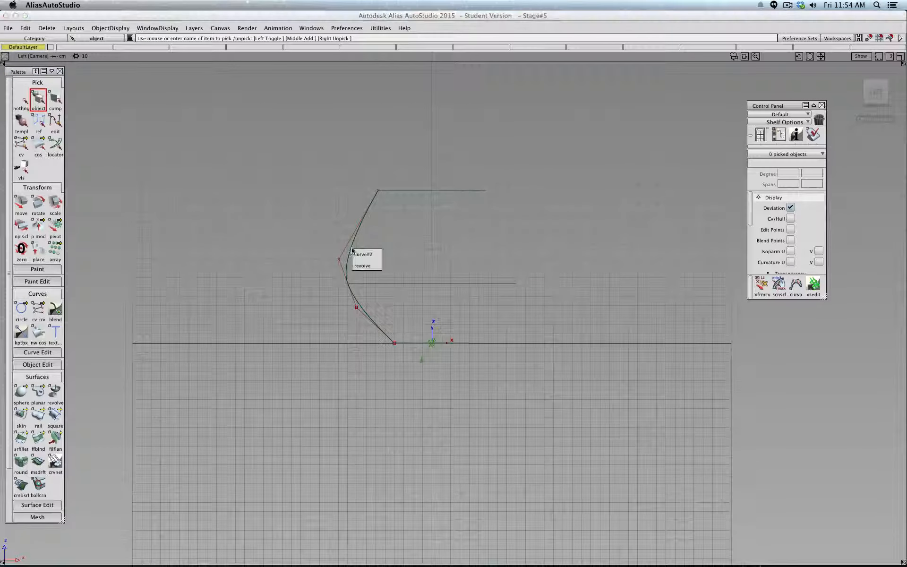
left_click(352, 251)
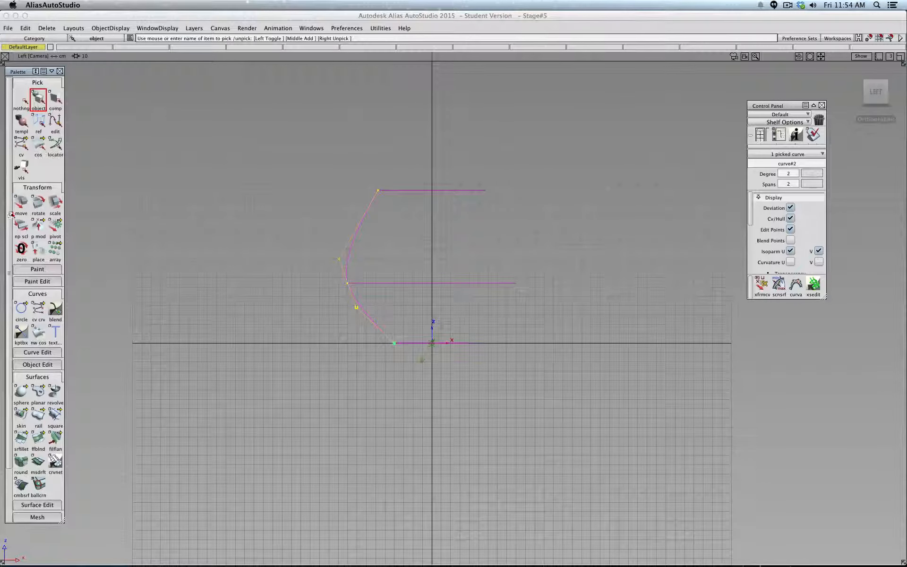
left_click(21, 203)
left_click(333, 379, "alt")
left_click_drag(333, 381, 401, 359)
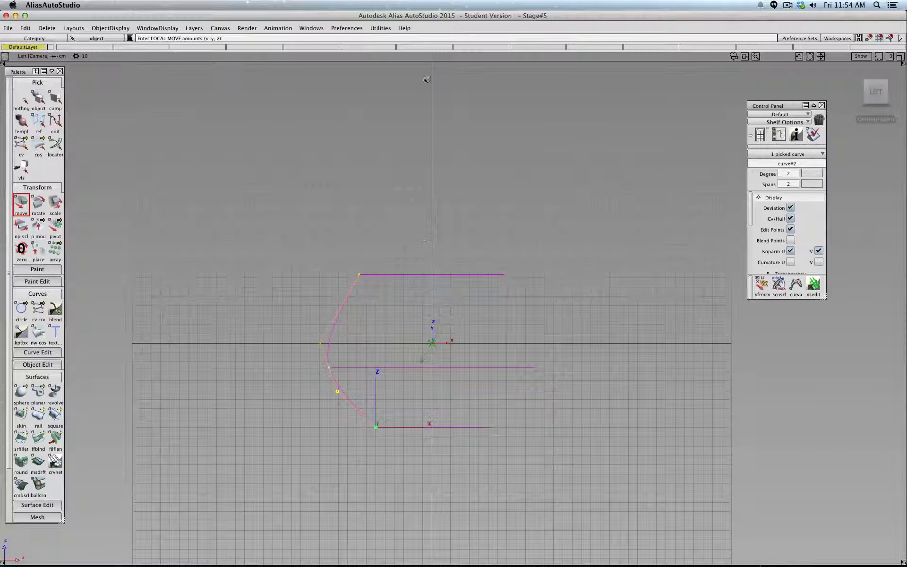
left_click_drag(377, 465, 338, 371, "alt")
left_click_drag(390, 153, 376, 258, "alt")
left_click(865, 90)
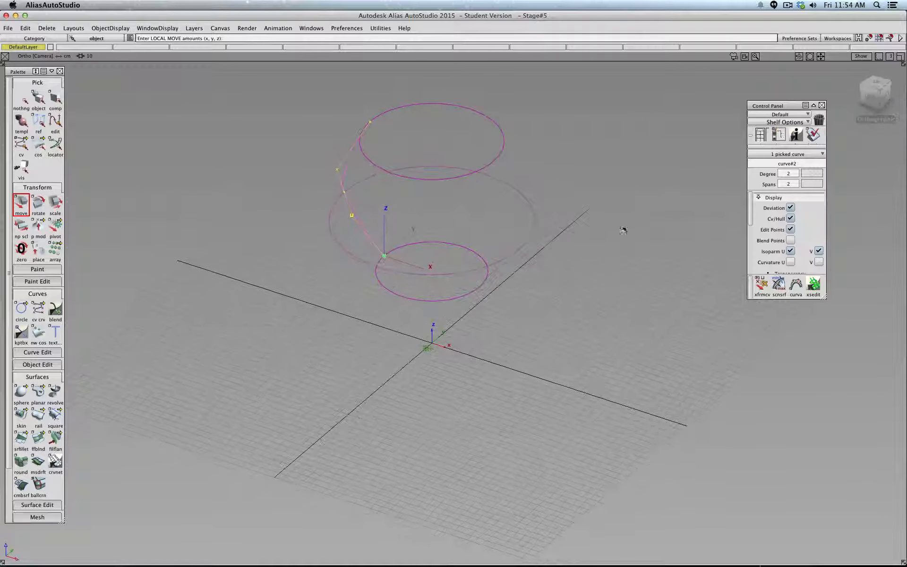
Step: Try moving the profile curve with grid snap, including its lower end to a grid point beside the X axis
middle_click_drag(541, 306, 447, 337, "alt")
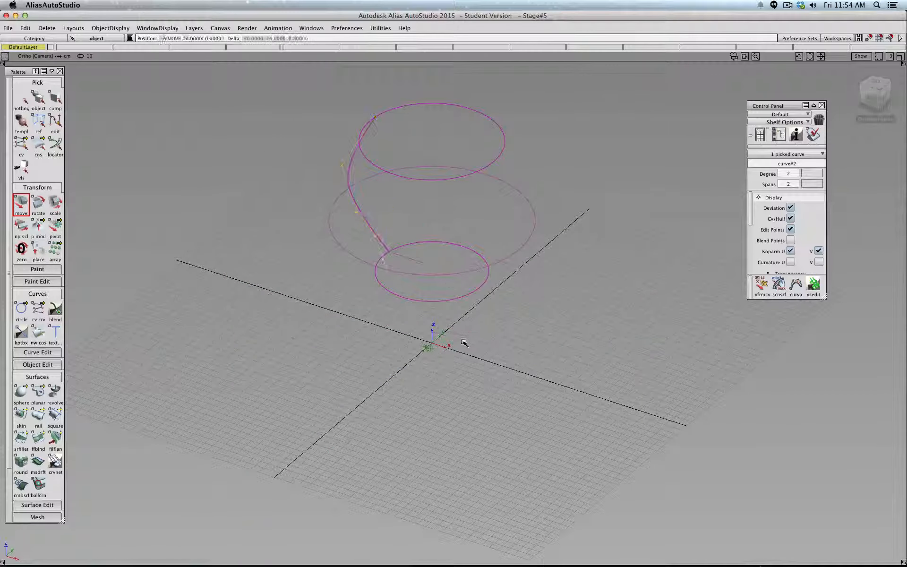
left_click_drag(462, 341, 360, 300, "alt")
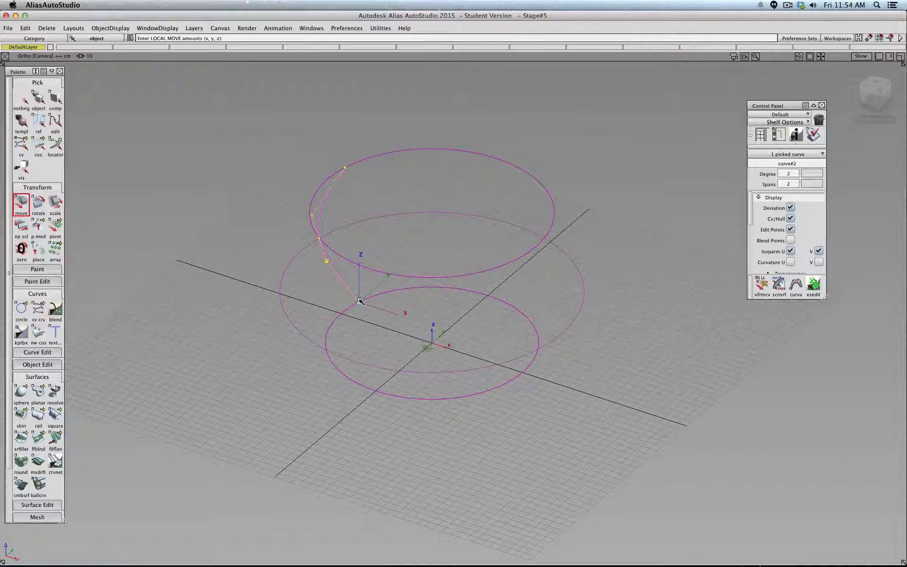
Step: Undo the recent moves of the profile curve and return to the Left view
key("super+z")
key("super+z")
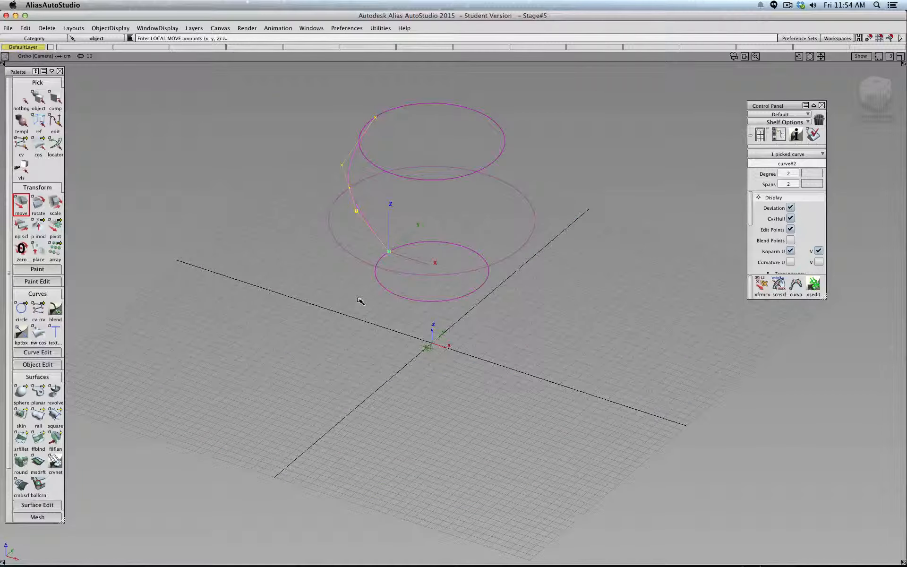
key("super+z")
key("super+z")
key("super+z")
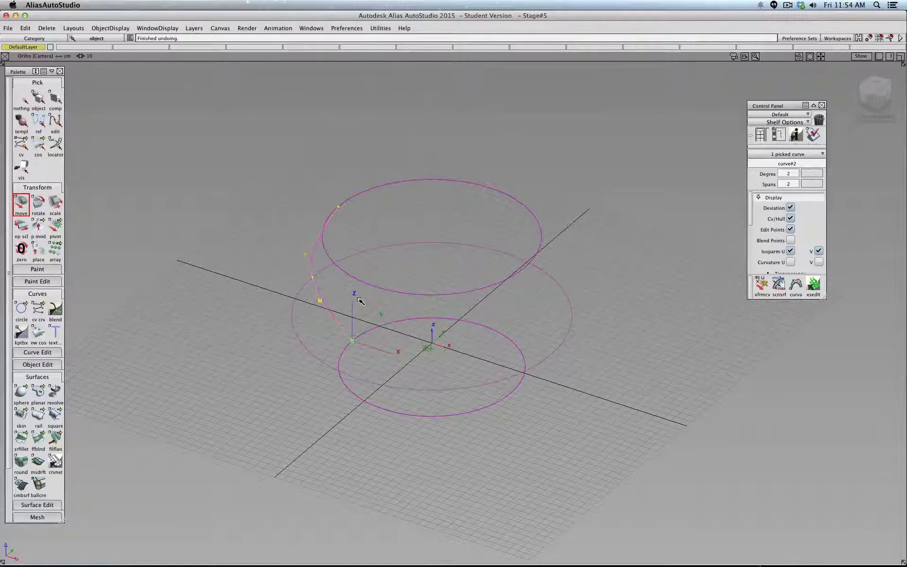
left_click(873, 97)
key("super+z")
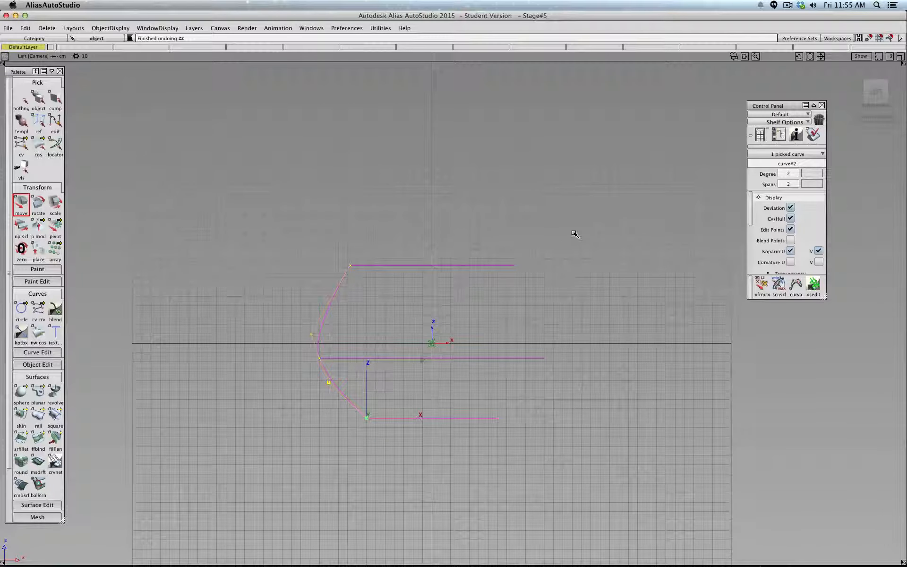
Step: Pick the revolved surface and delete it, keeping the original profile curve
left_click(22, 100)
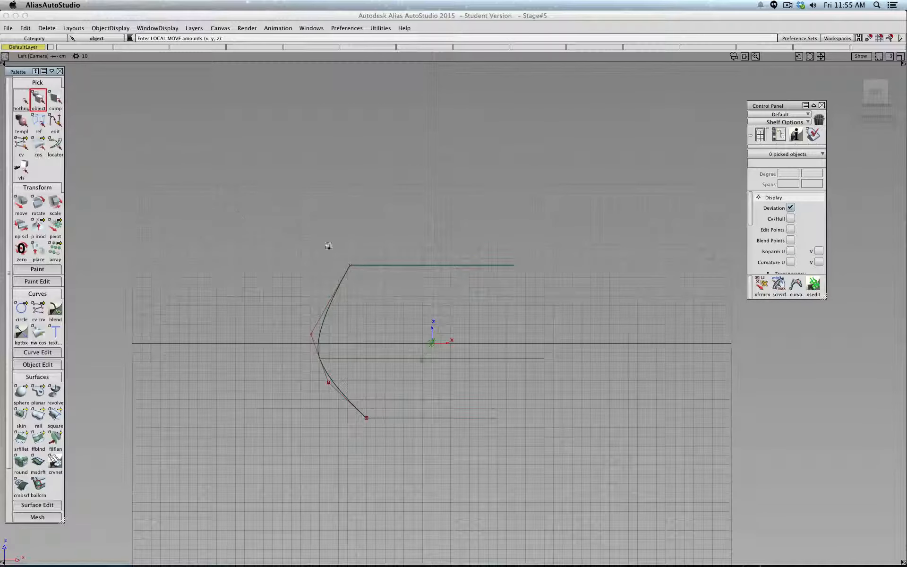
left_click(376, 266)
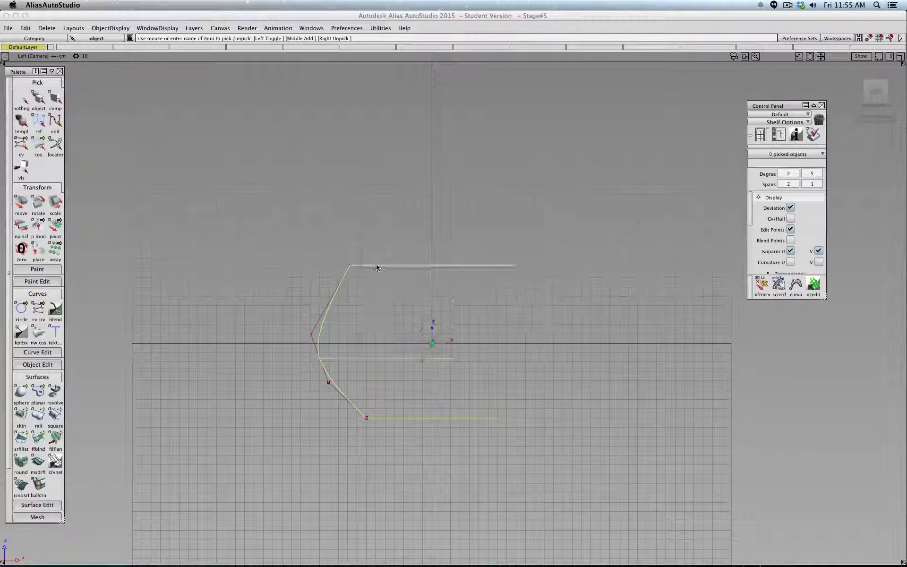
key("Delete")
Step: Move the profile curve straight up with grid snap so its lower end sits on the horizontal X axis
left_click(330, 306)
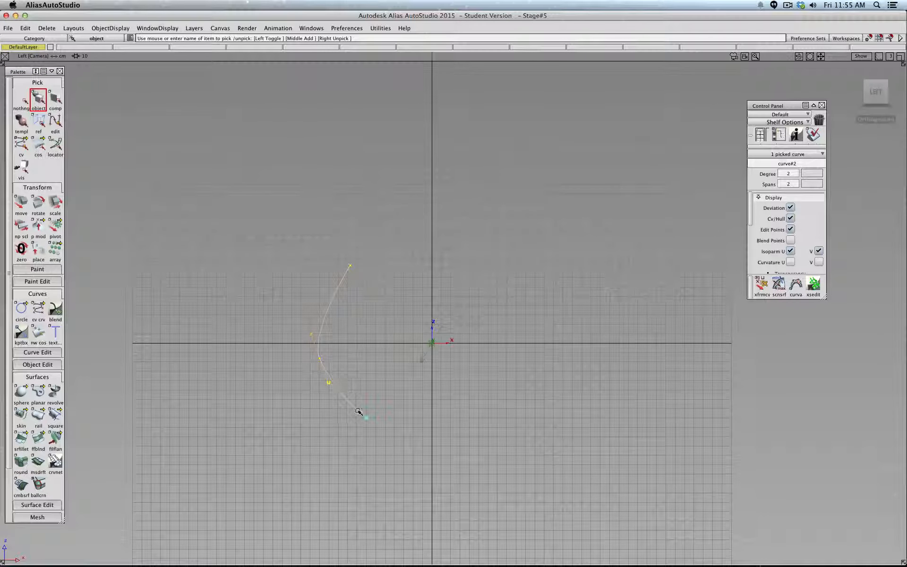
left_click(355, 338)
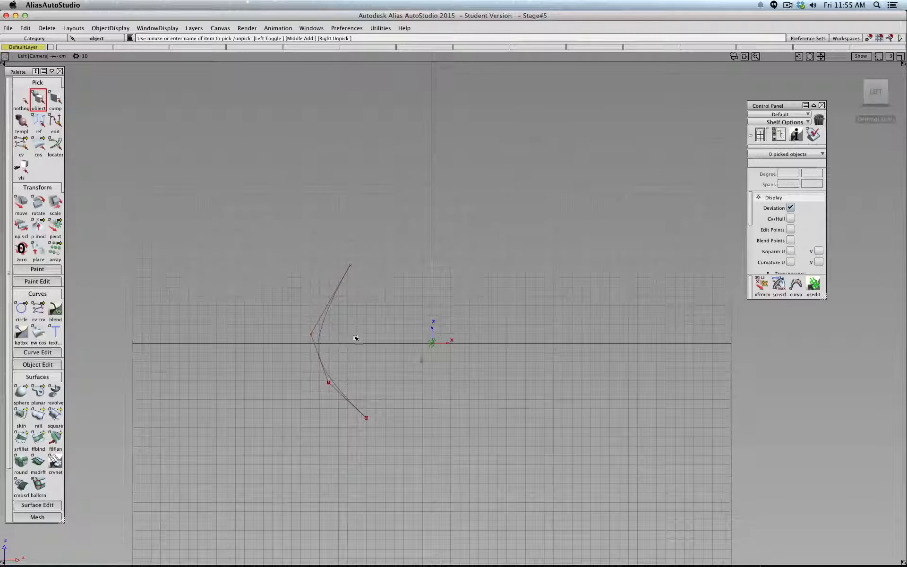
left_click(334, 382)
left_click(22, 207)
left_click_drag(403, 433, 366, 349, "alt")
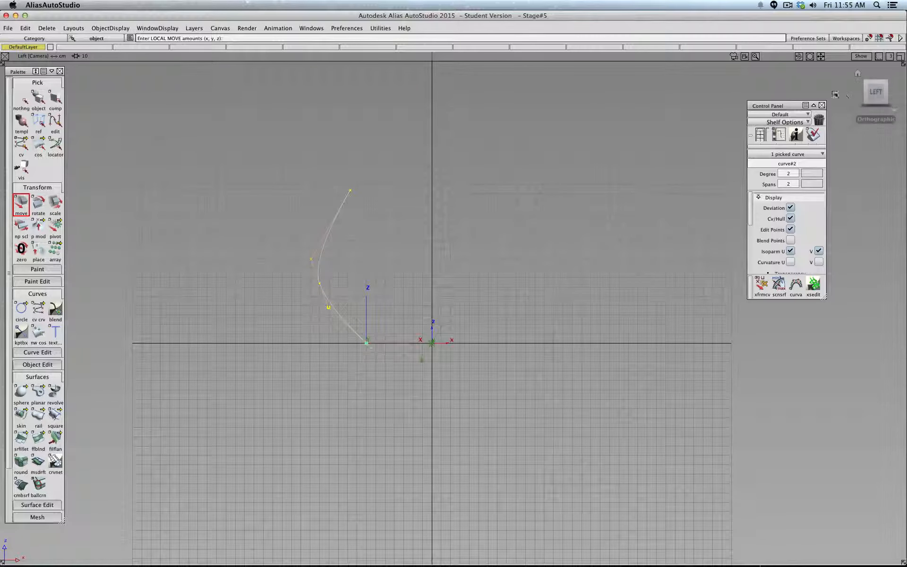
Step: Move the profile curve's pivot along the X axis to between its lower end and the origin, and re-pick the curve
left_click_drag(874, 93, 850, 124)
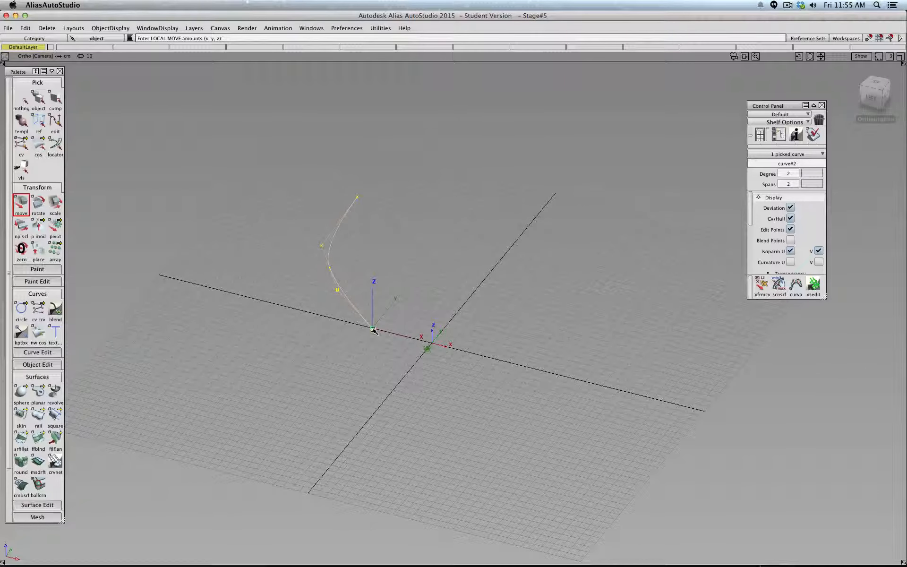
left_click(56, 228)
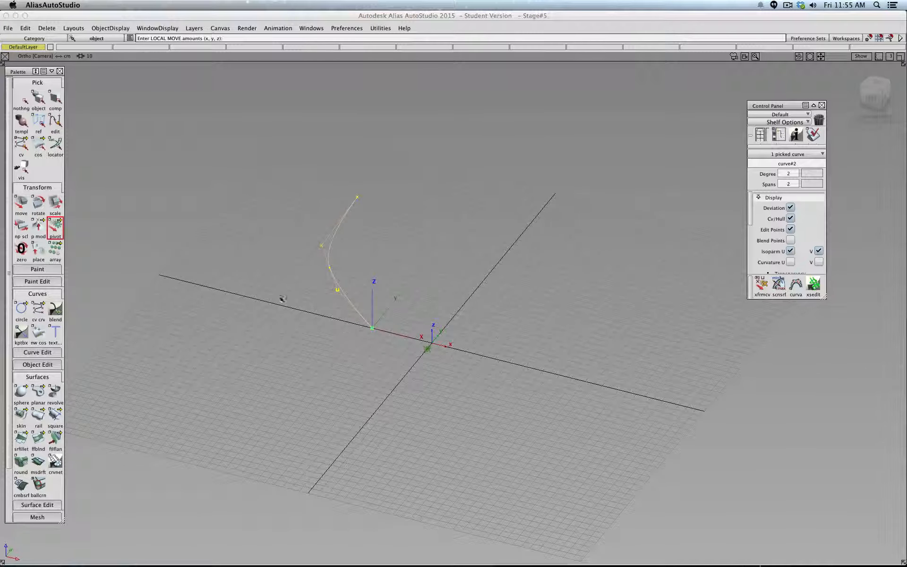
left_click_drag(361, 330, 409, 337)
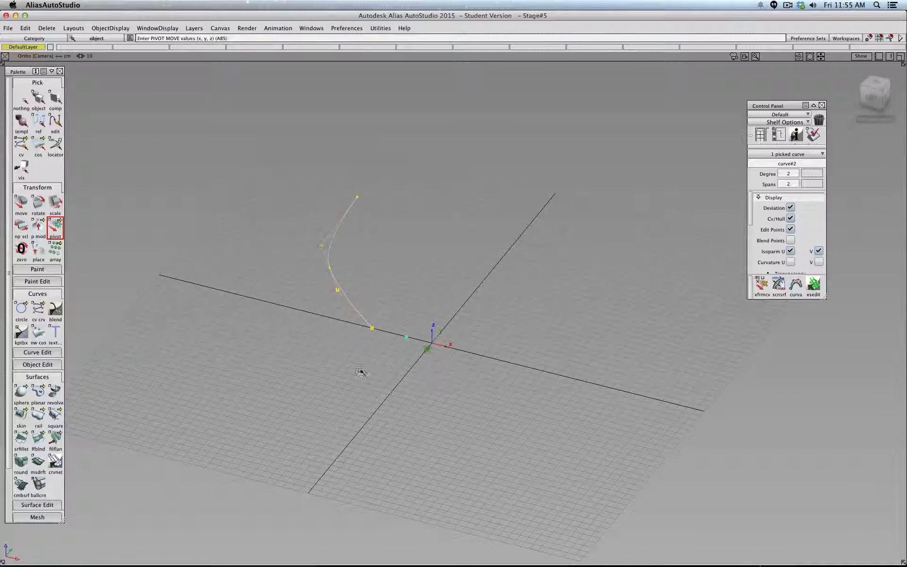
left_click(38, 99)
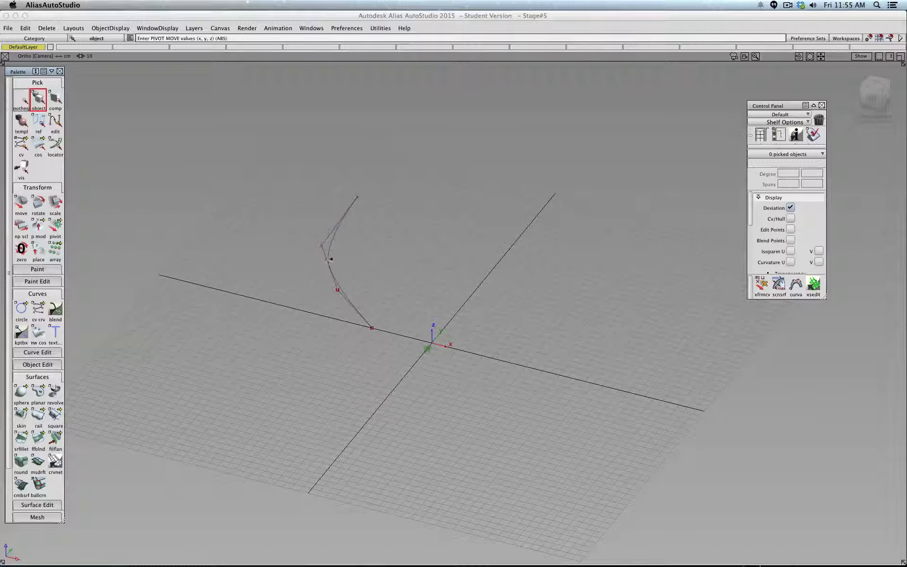
left_click(334, 241)
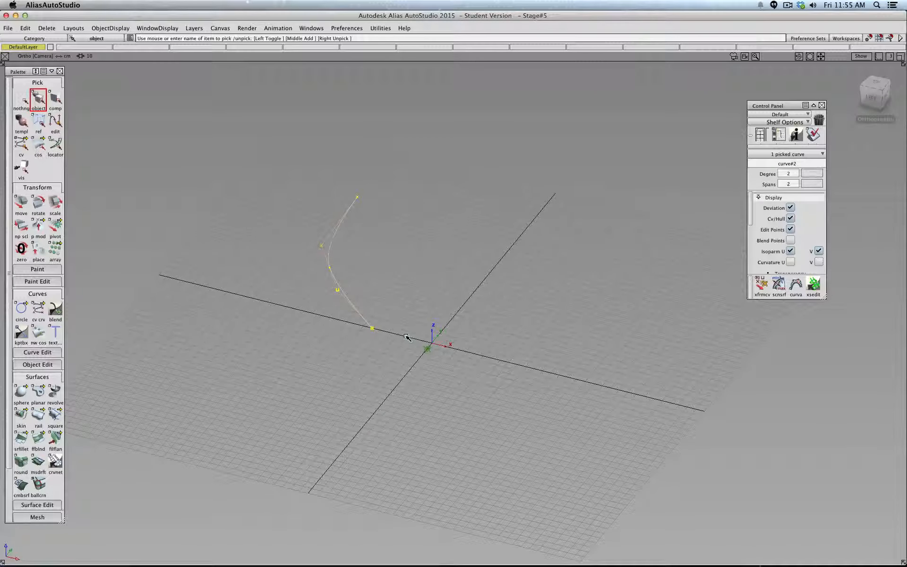
Step: Revolve the profile curve about Z from the Left view and set the revolve axes to Local
left_click(869, 97)
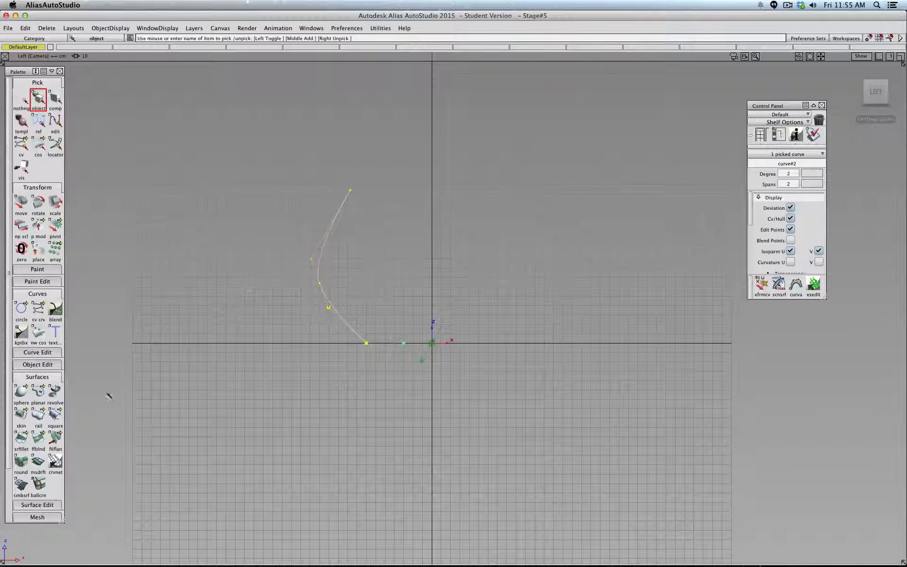
left_click(55, 392)
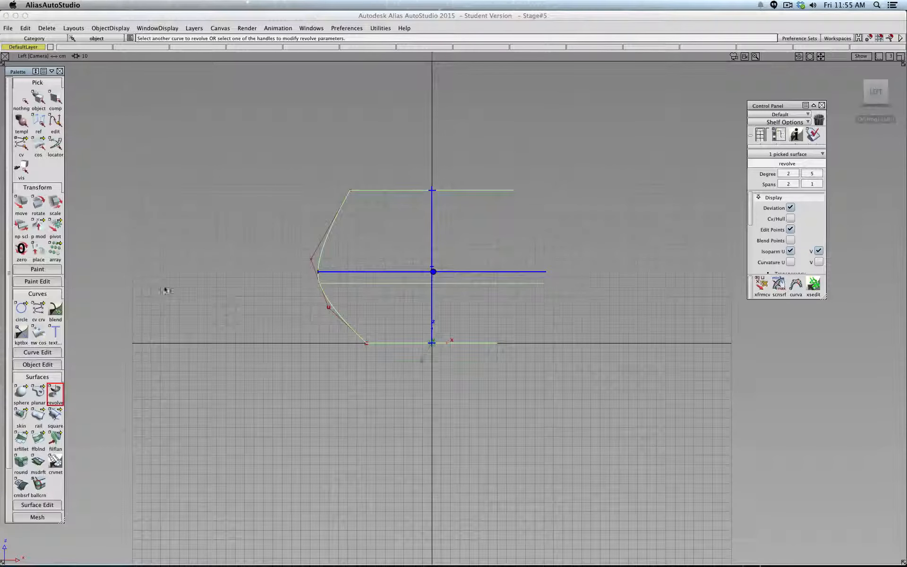
double_click(53, 392)
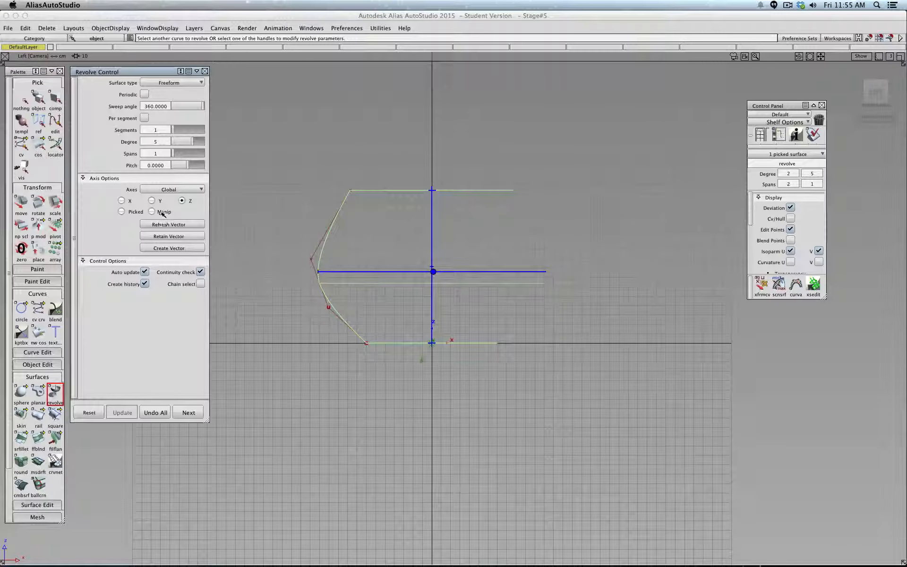
left_click(169, 189)
left_click(169, 198)
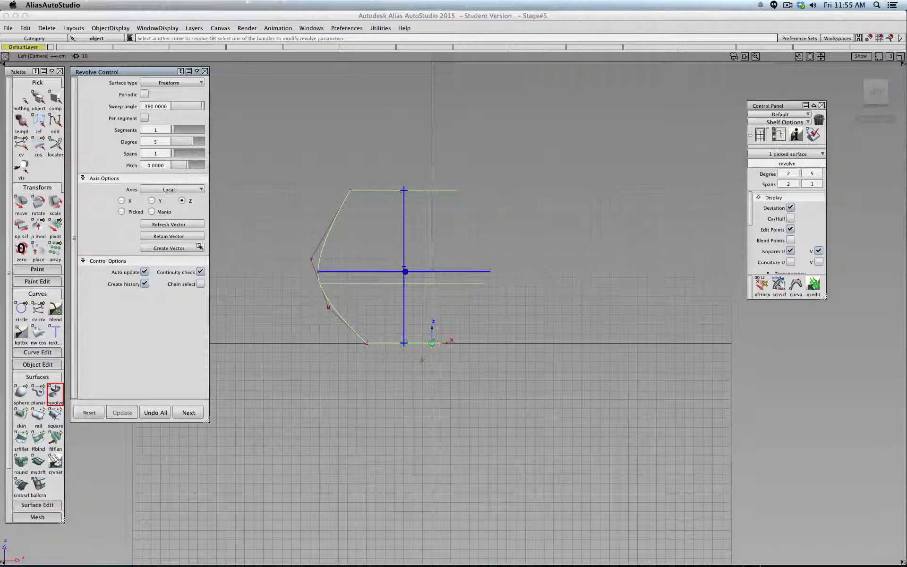
Step: Finish the local-axis revolve in an angled view, close its options and shade the surface
left_click(879, 100)
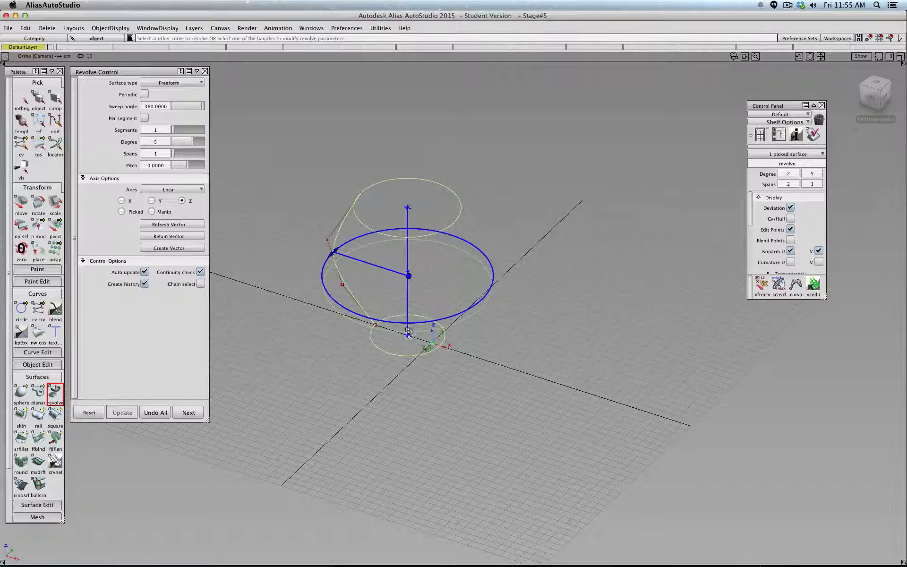
left_click(189, 412)
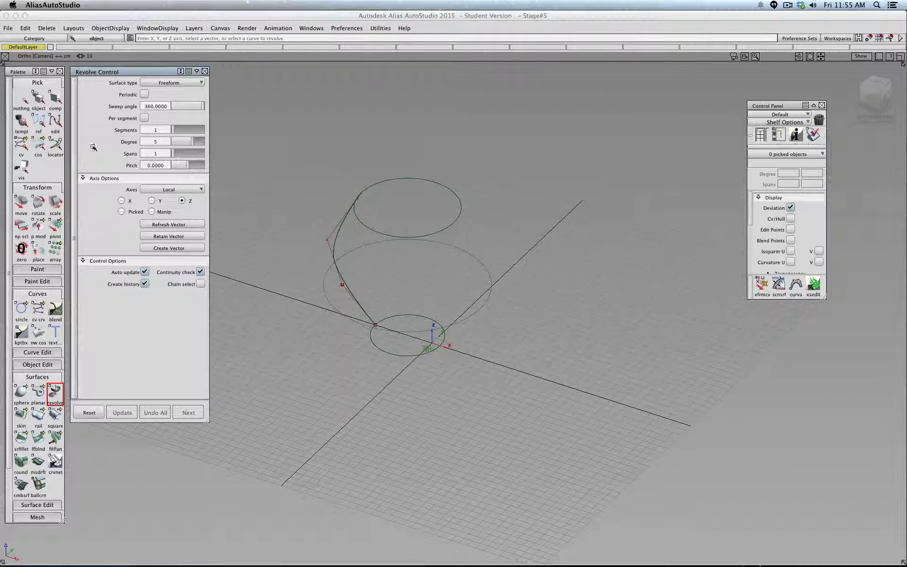
left_click(205, 71)
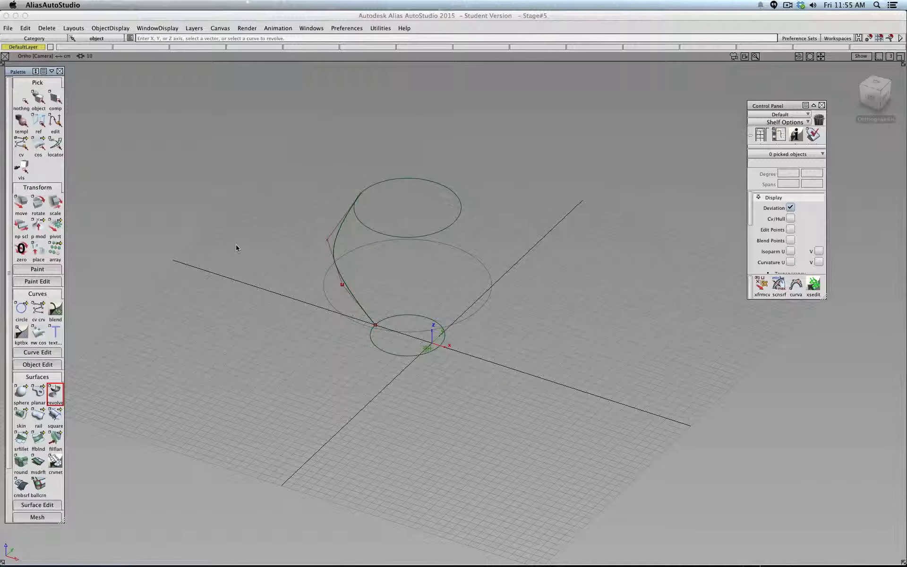
right_click_drag(237, 247, 258, 247, "ctrl+shift")
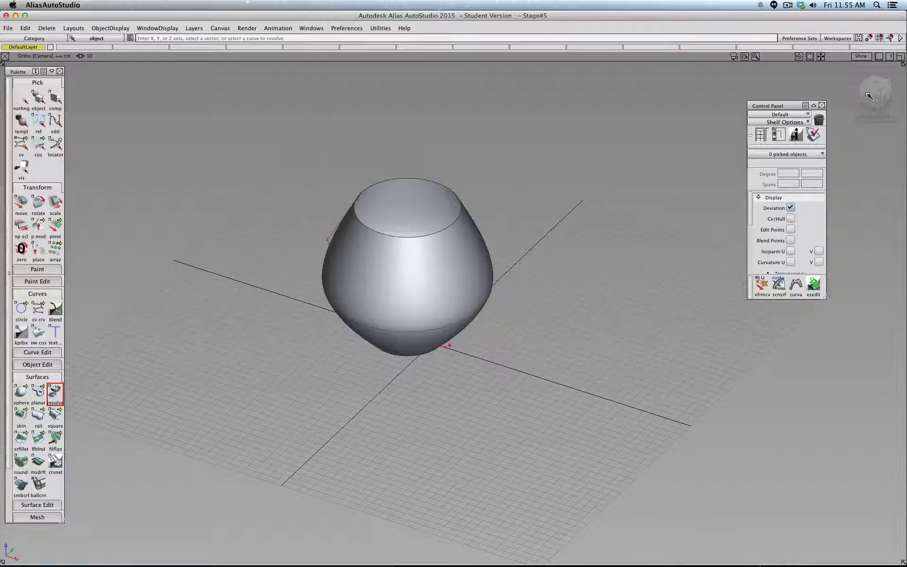
Step: Pick curve#2 in the Left view, move it freely up and away, and snap its pivot to the origin
left_click(38, 99)
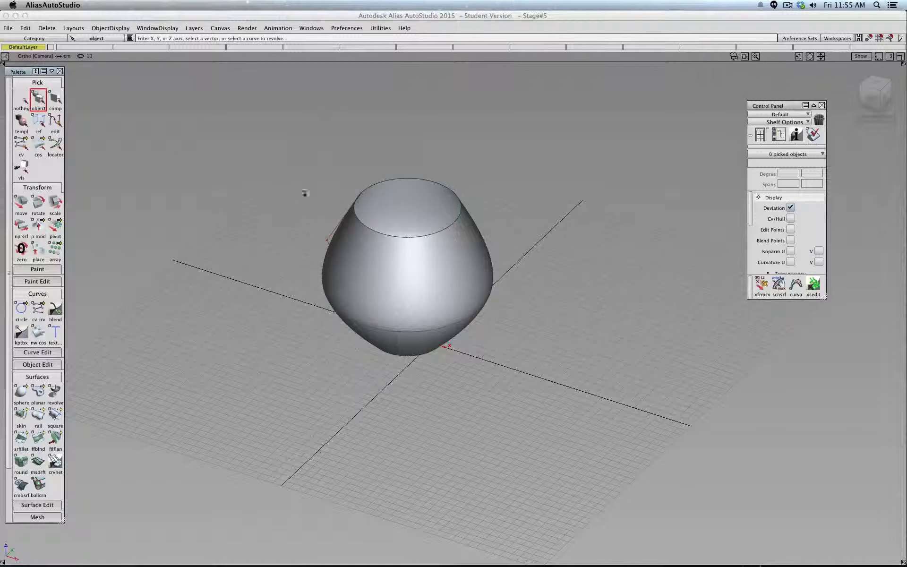
left_click(871, 96)
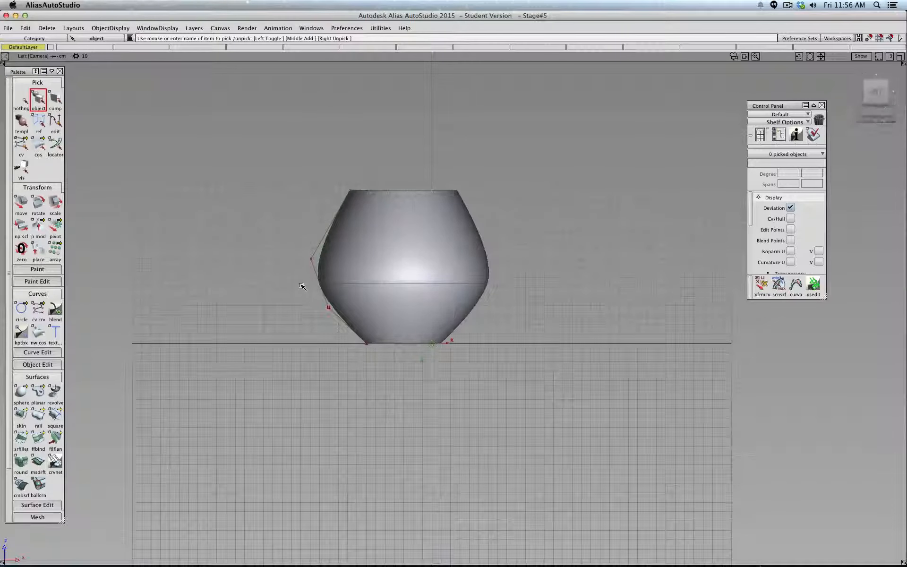
left_click(325, 293)
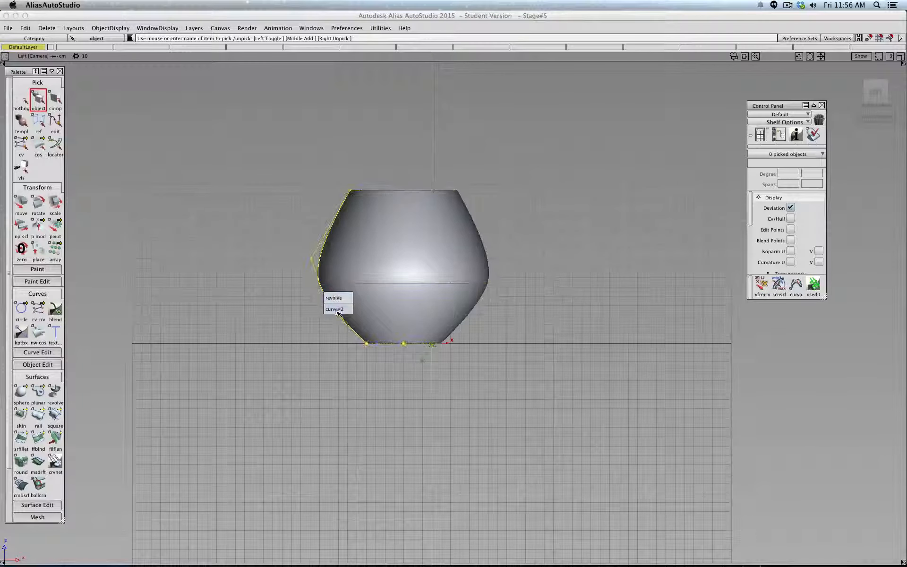
left_click(328, 309)
left_click(21, 203)
left_click_drag(247, 298, 573, 257)
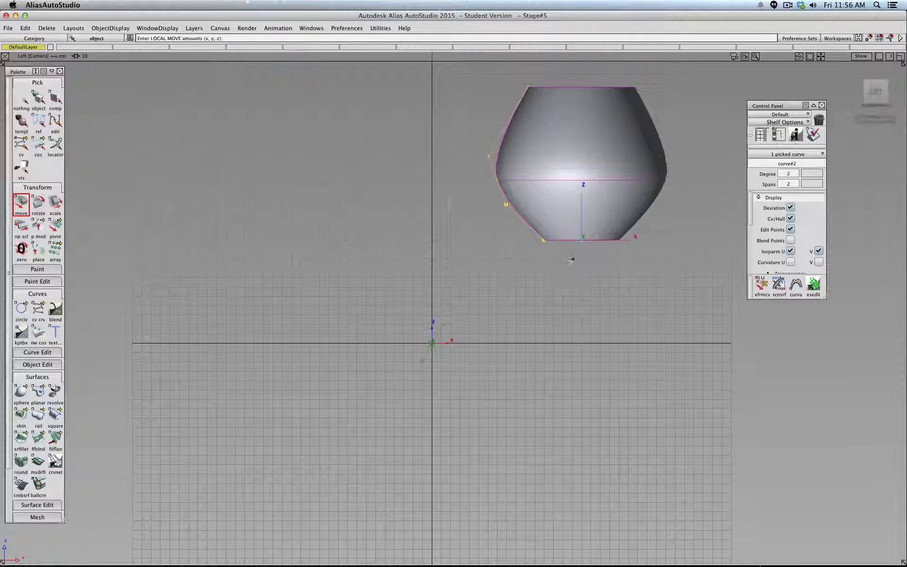
left_click_drag(376, 313, 435, 347)
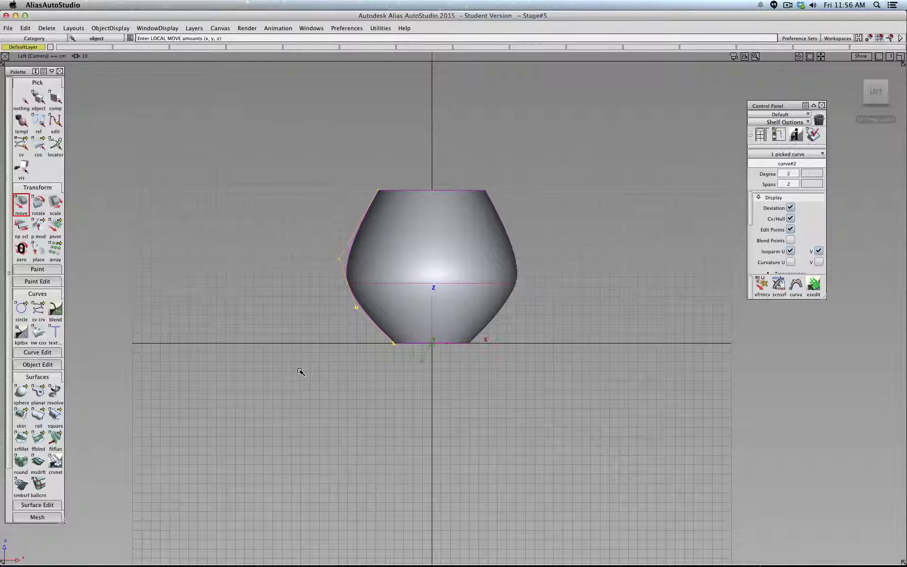
key("shift+alt")
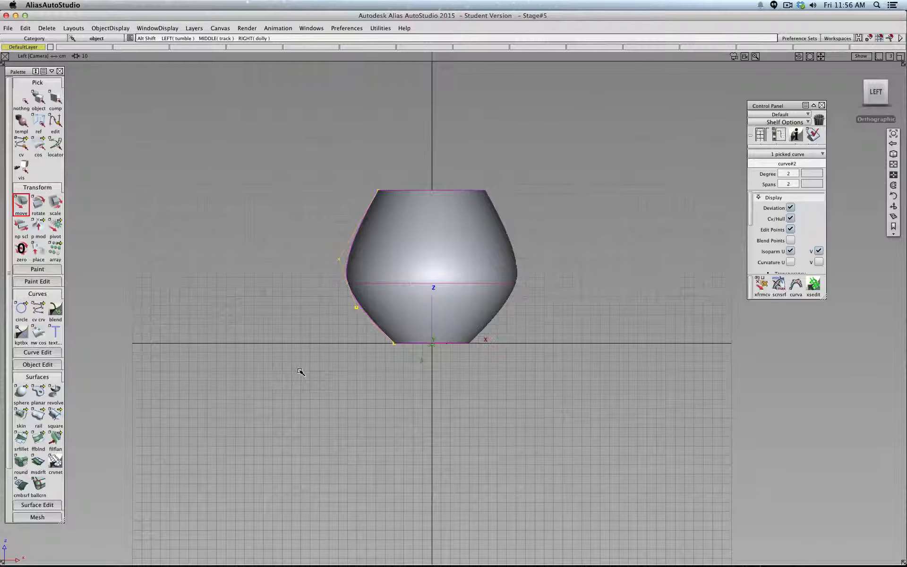